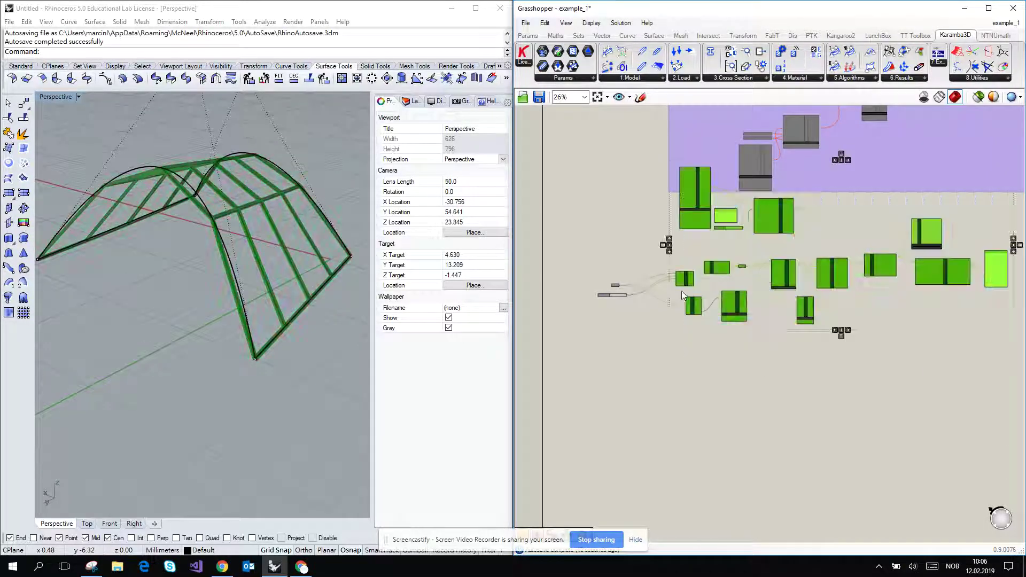
Disable the selected beam-analysis components
scroll(689, 283, "up", 5)
scroll(694, 276, "down", 1)
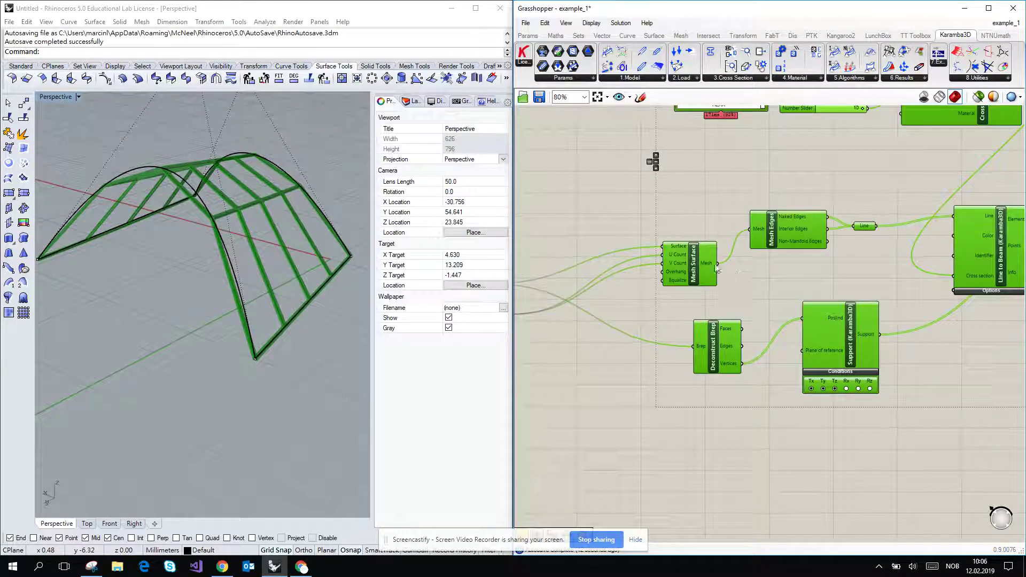
scroll(695, 271, "down", 4)
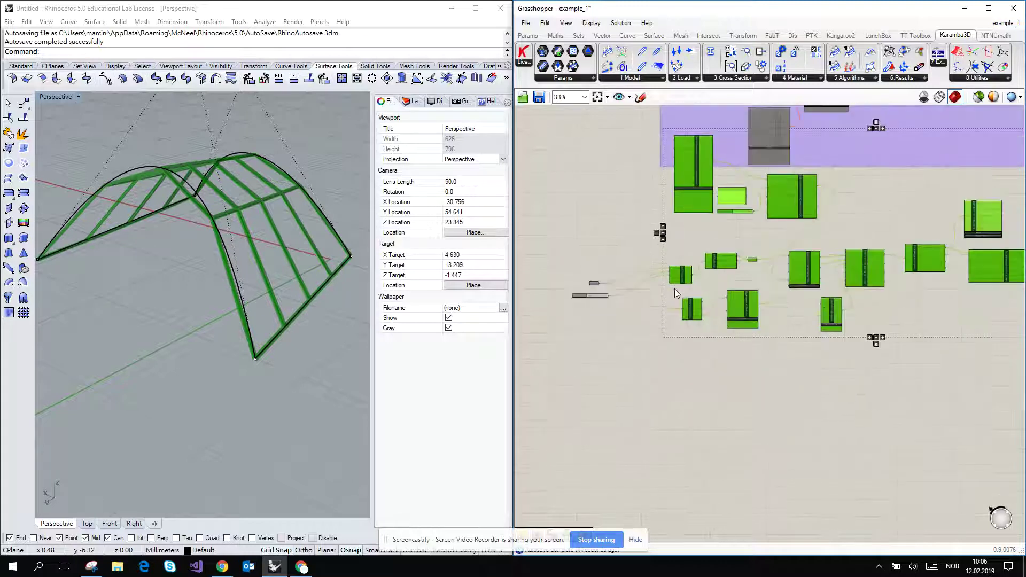
middle_click(711, 241)
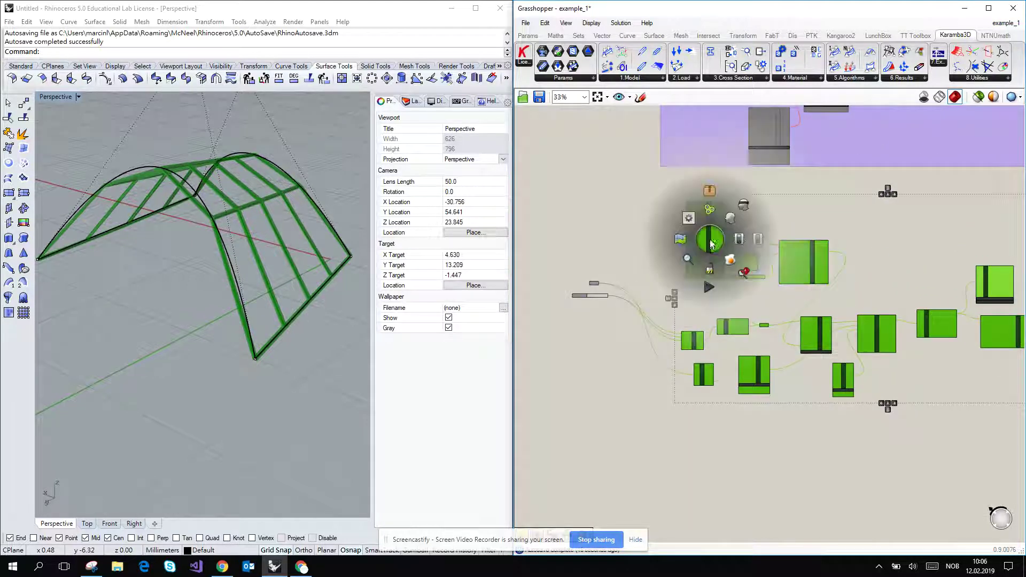
left_click(758, 241)
Re-enable the Mesh Surface component
scroll(761, 337, "up", 2)
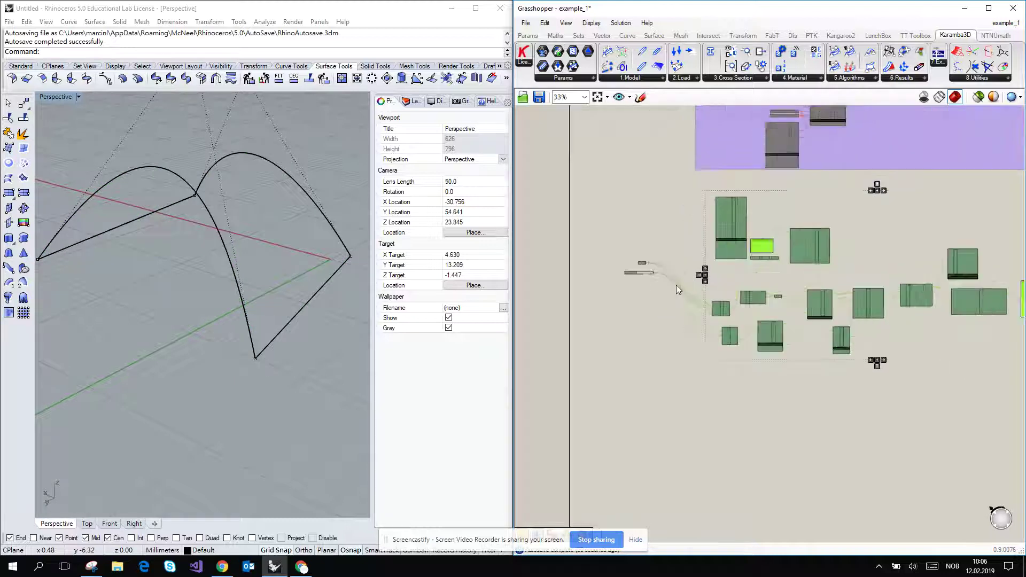
scroll(747, 327, "up", 5)
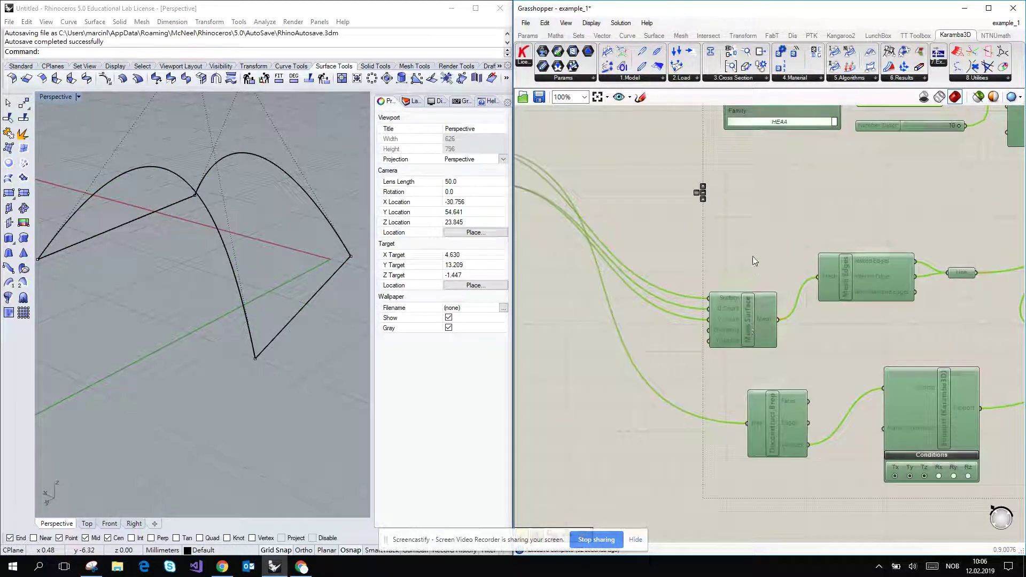
right_click(751, 328)
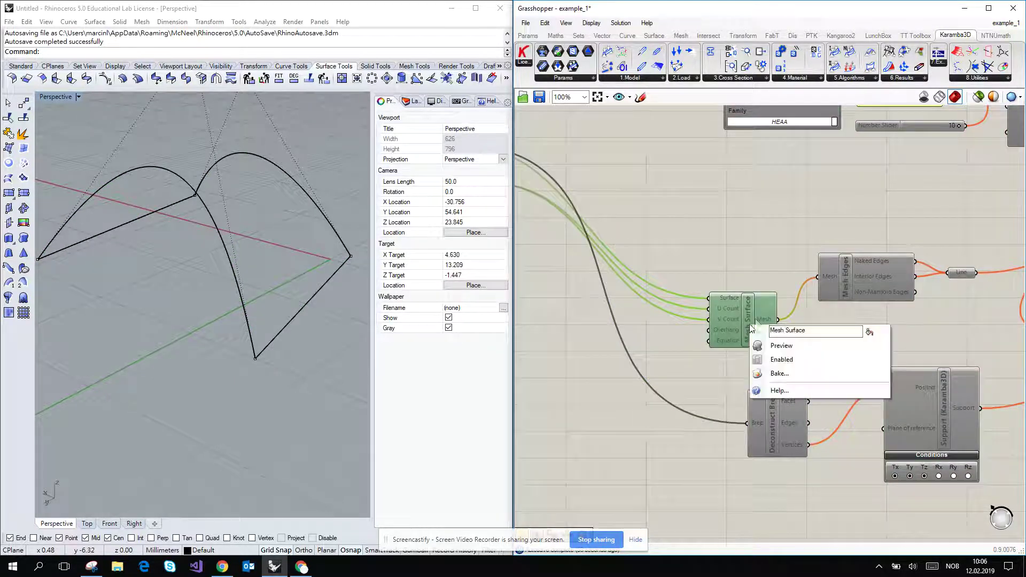
left_click(778, 362)
Move the two slider components down beside Mesh Surface
scroll(748, 329, "down", 6)
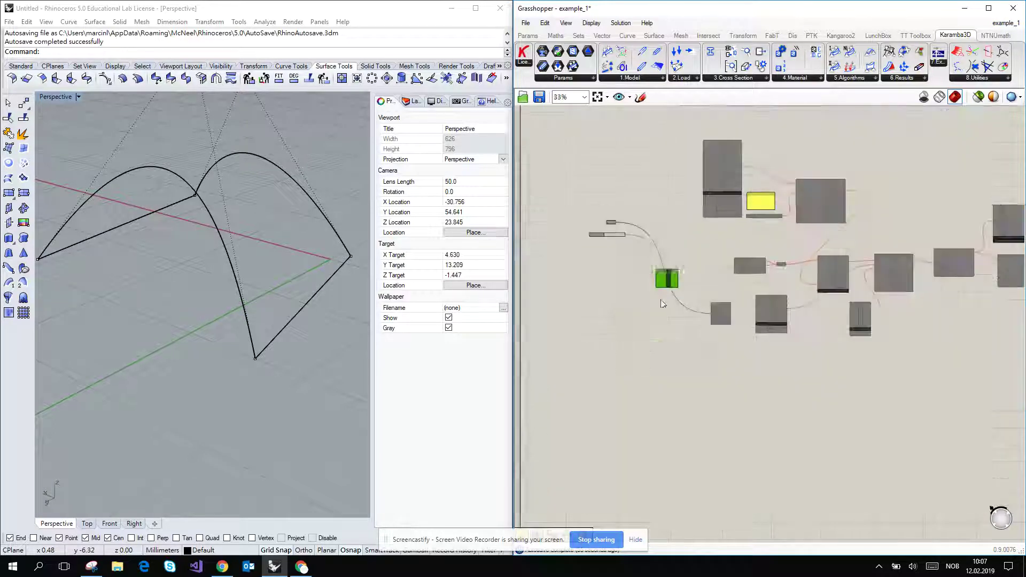
left_click_drag(639, 238, 588, 192)
left_click_drag(612, 228, 559, 326)
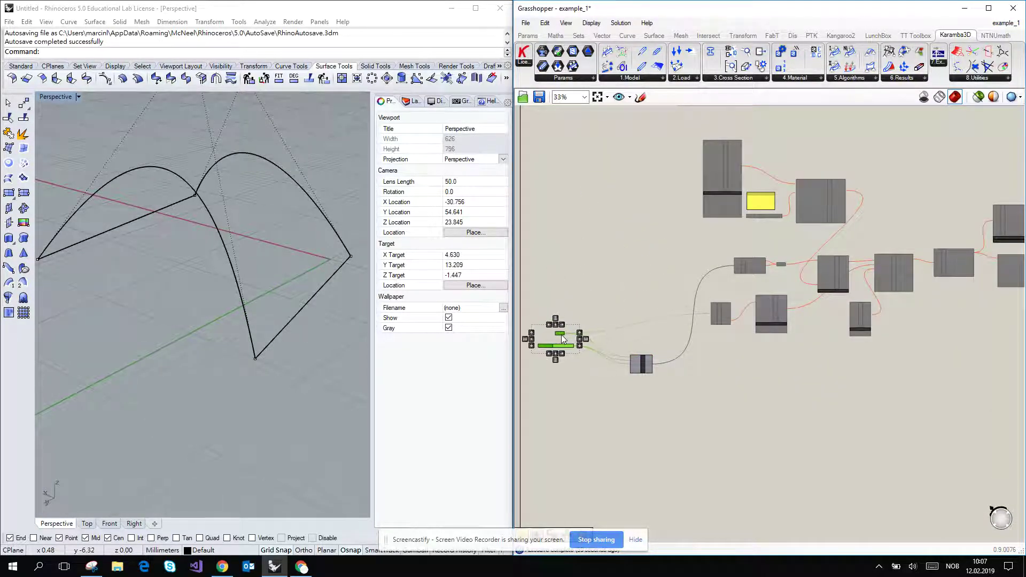
left_click(645, 332)
right_click_drag(645, 332, 708, 248)
scroll(624, 237, "up", 5)
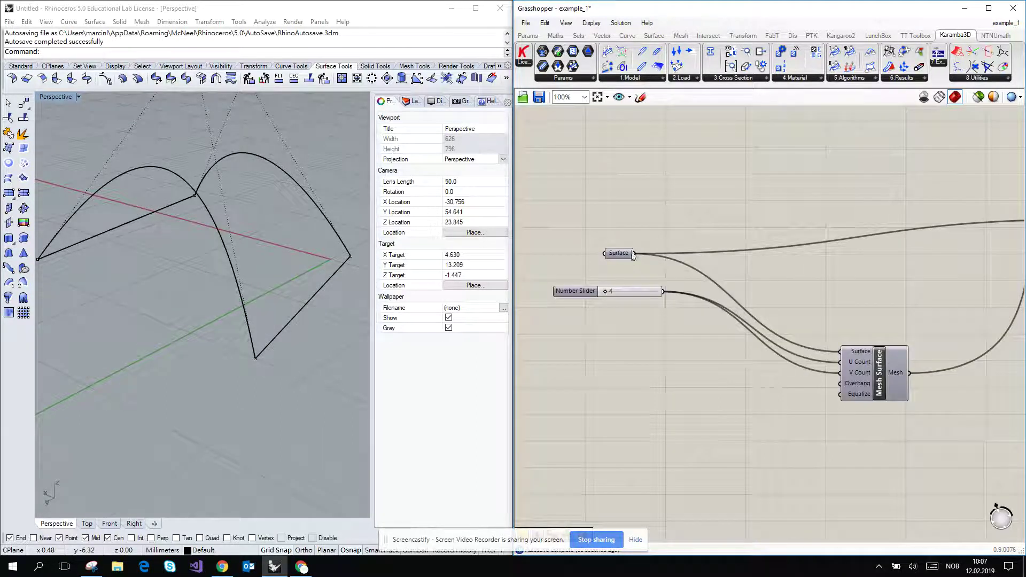
right_click_drag(833, 256, 627, 222)
scroll(828, 290, "down", 2)
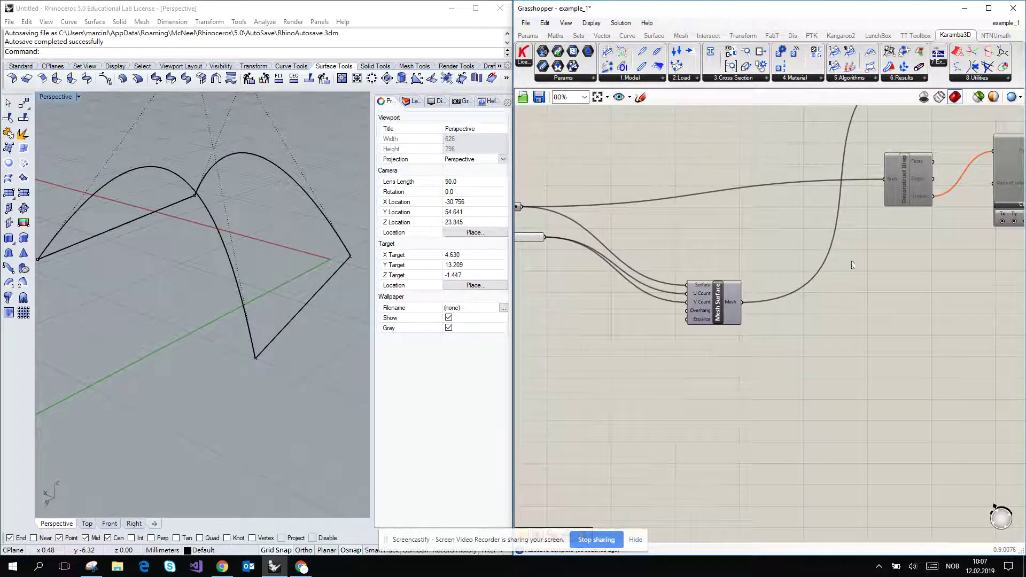
Enable Deconstruct Brep so the arch surface previews, and place it below Mesh Surface
left_click(876, 184)
middle_click(869, 200)
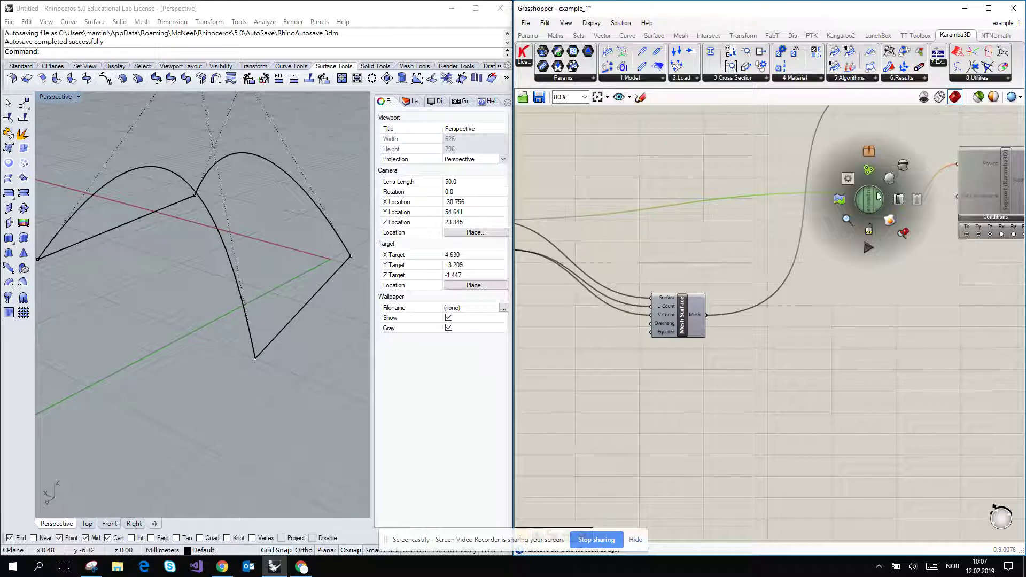
middle_click(889, 179)
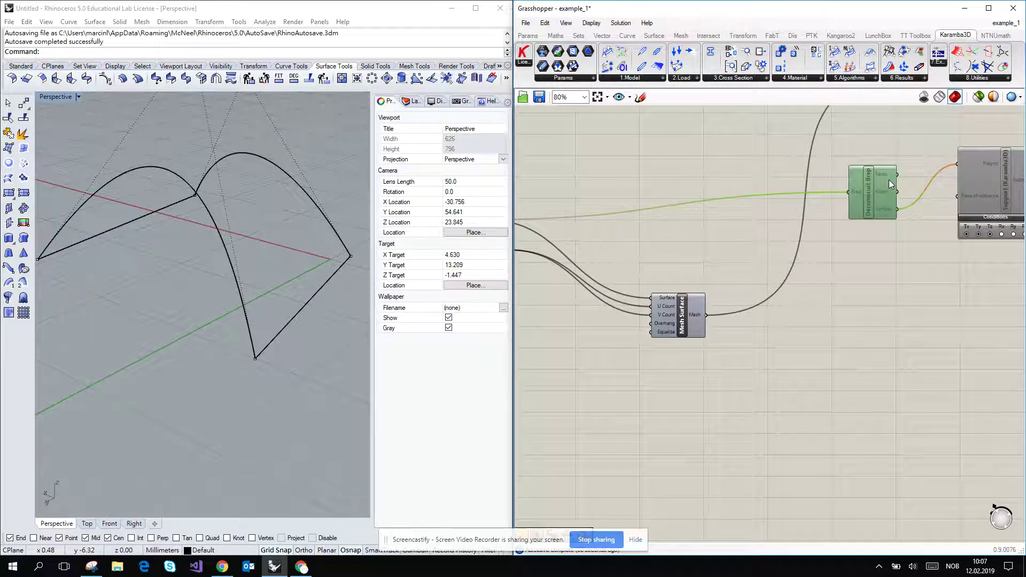
middle_click(885, 181)
middle_click(868, 191)
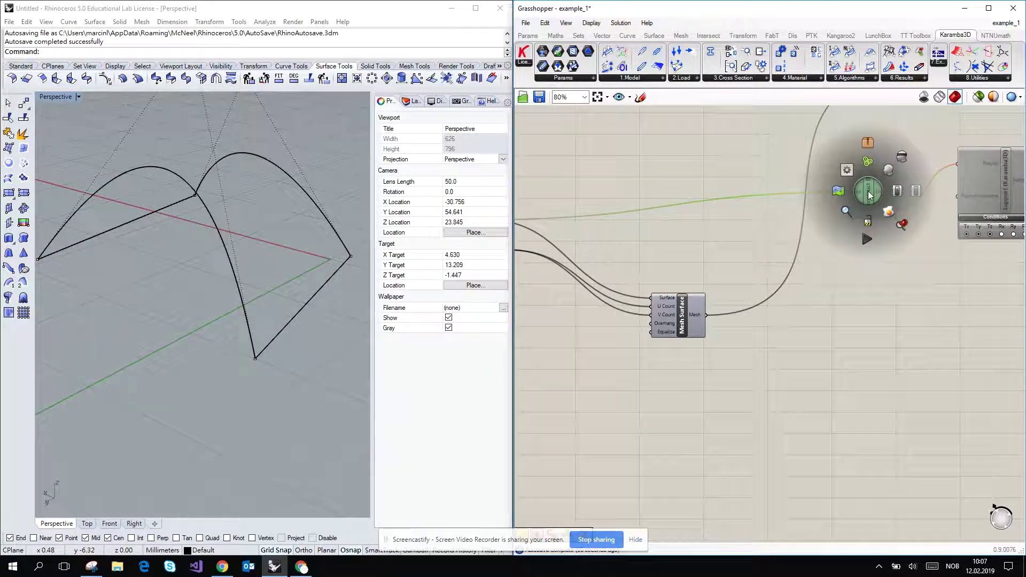
left_click(900, 196)
left_click_drag(870, 191, 669, 393)
Add a Mesh parameter fed by Mesh Surface's output
right_click_drag(689, 354, 660, 264)
double_click(753, 258)
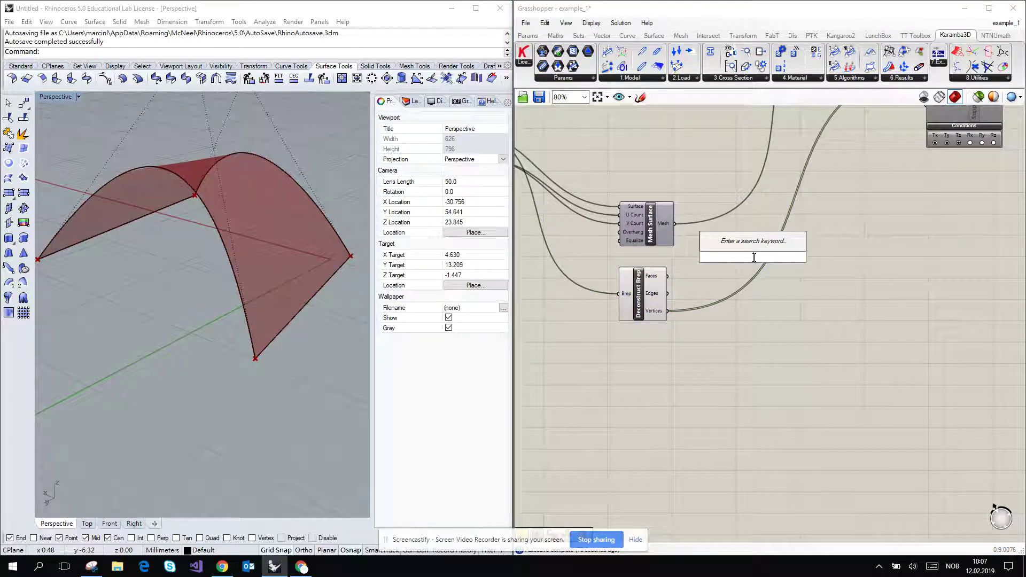
type("mesh")
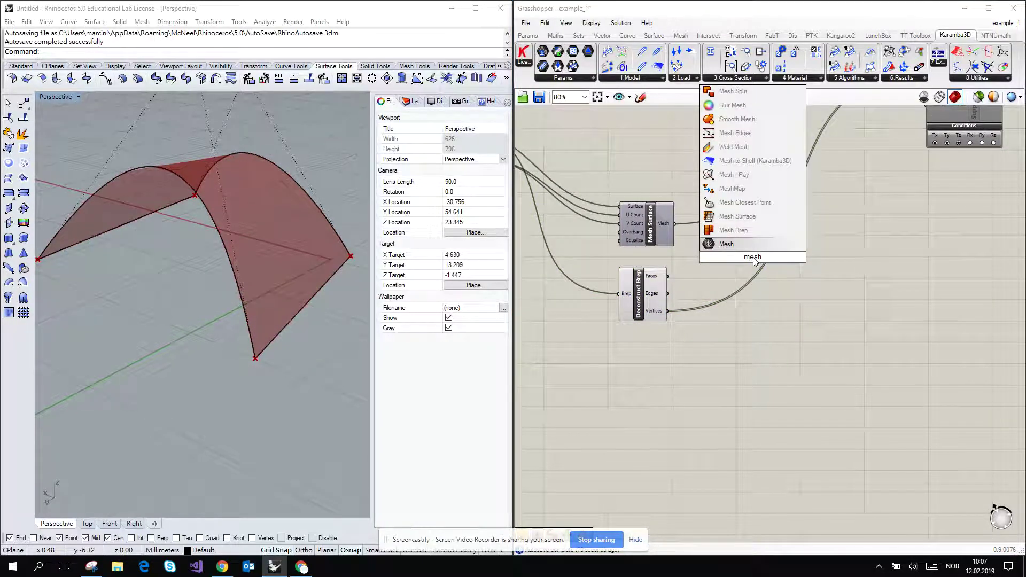
key("Down")
key("Return")
scroll(753, 259, "up", 3)
left_click_drag(606, 193, 937, 307)
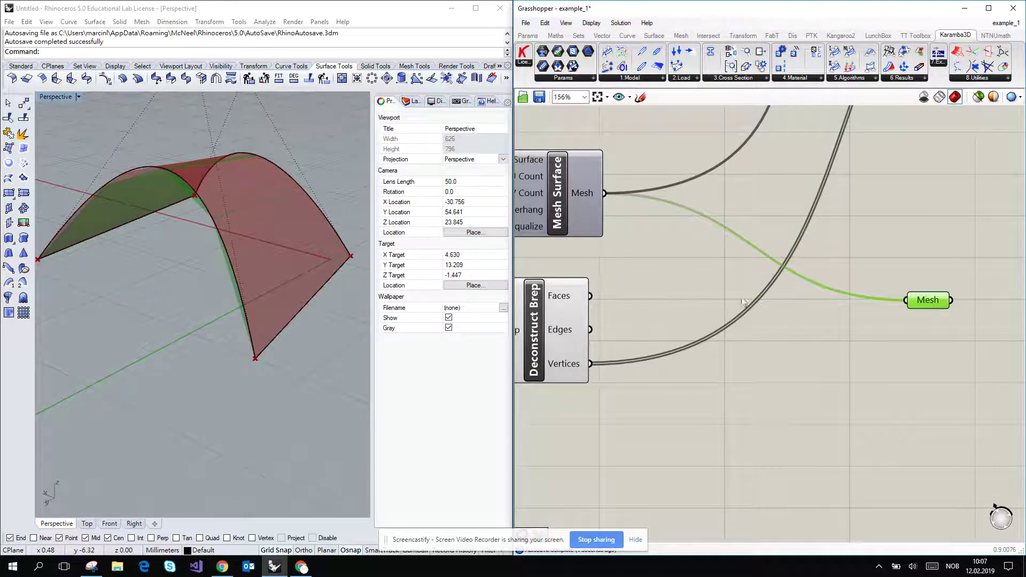
Add a Point parameter collecting Deconstruct Brep's Vertices
right_click(780, 401)
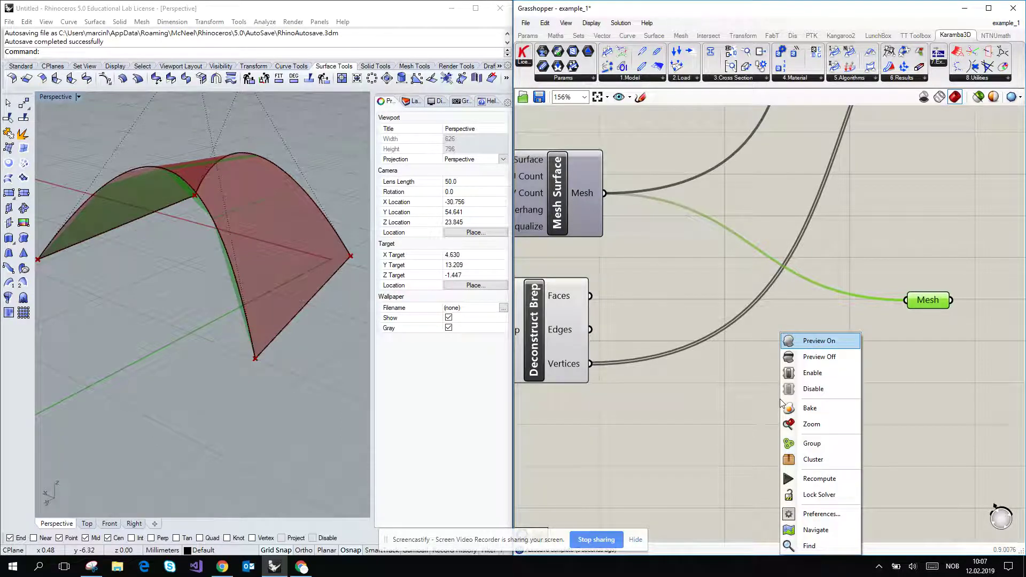
left_click(780, 400)
right_click(800, 343)
left_click(796, 322)
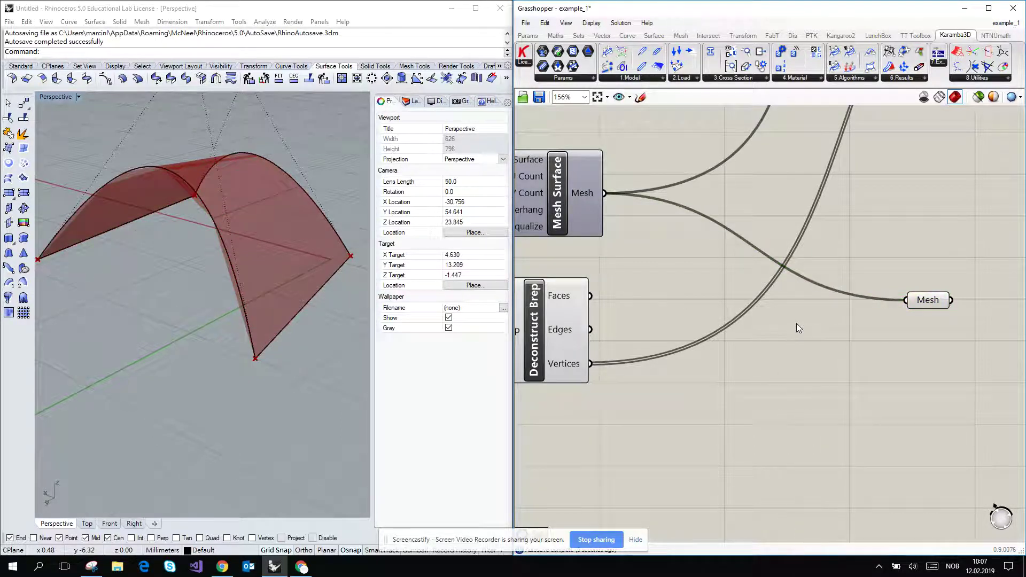
double_click(796, 322)
type("point")
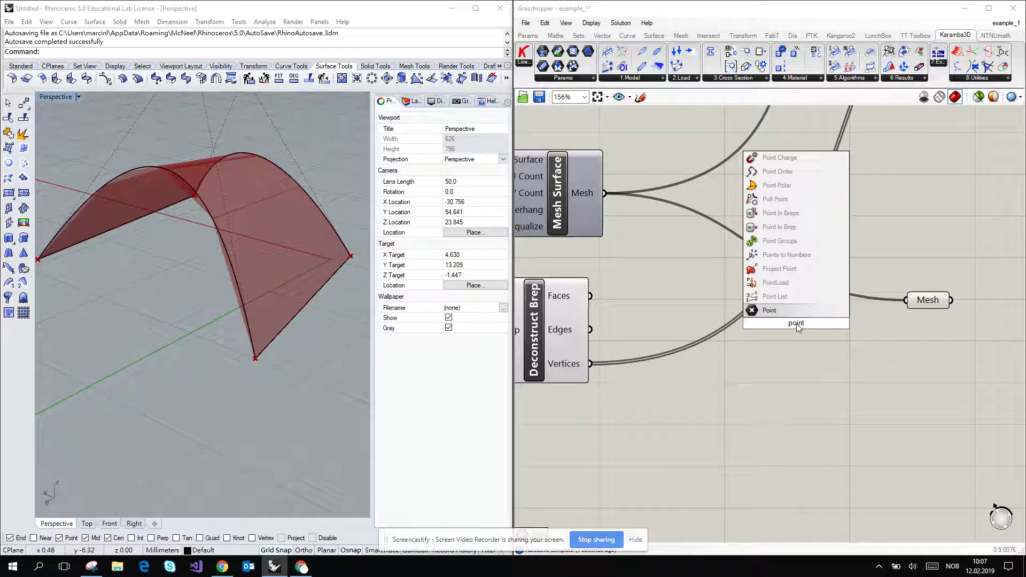
key("Return")
left_click_drag(590, 363, 934, 360)
scroll(770, 288, "down", 4)
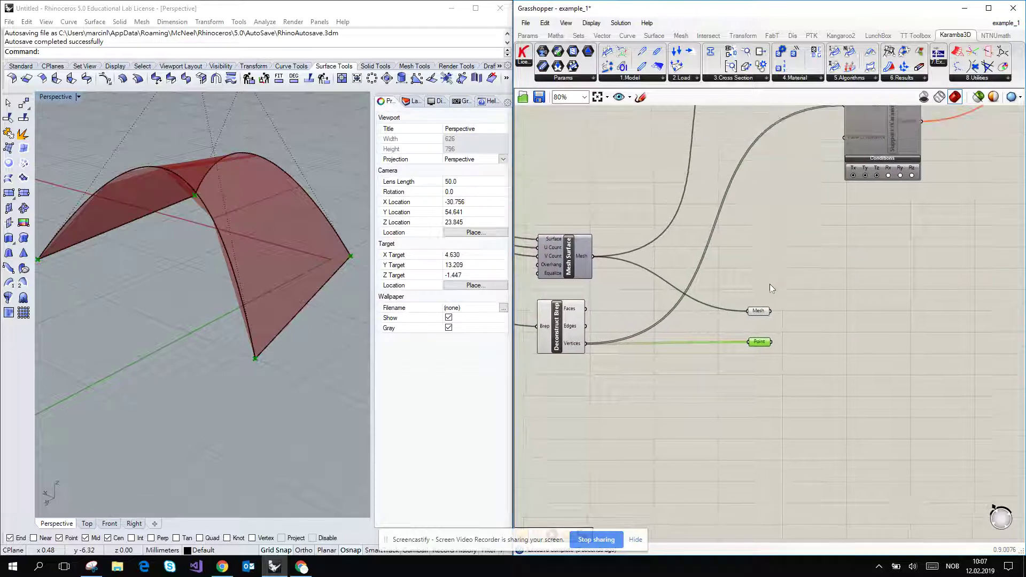
left_click(644, 79)
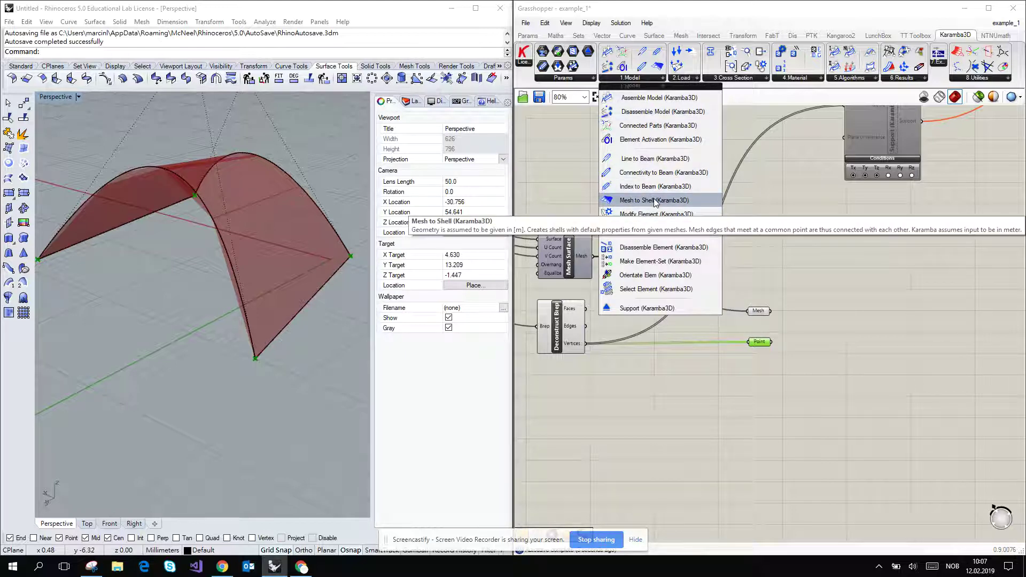
left_click_drag(654, 201, 890, 309)
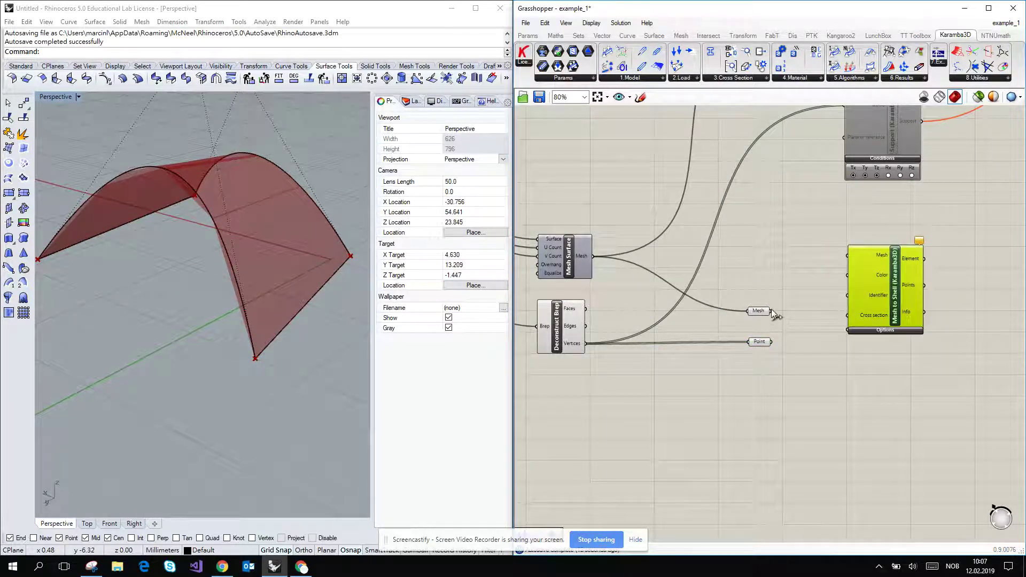
left_click_drag(769, 311, 848, 255)
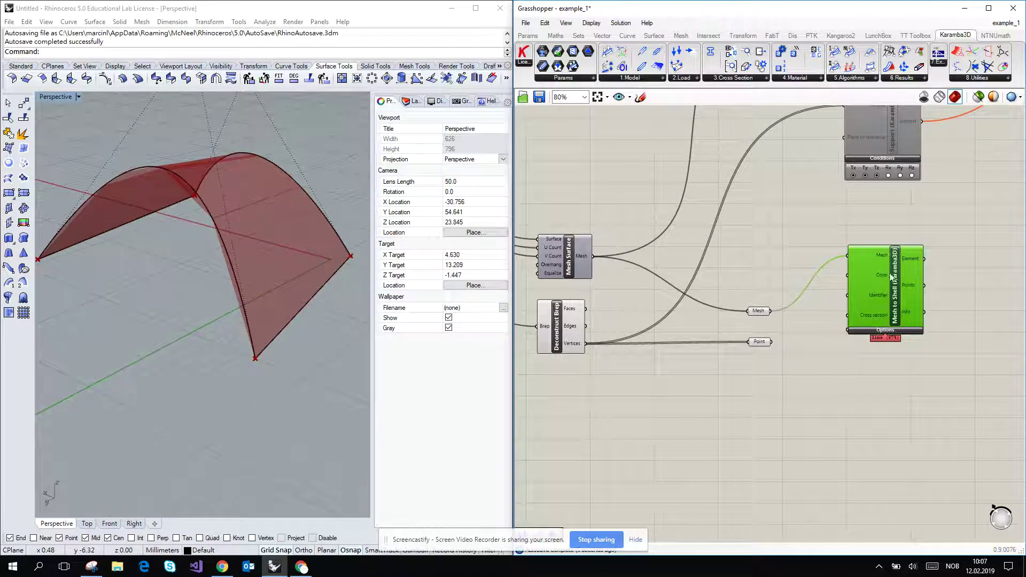
left_click_drag(758, 310, 763, 287)
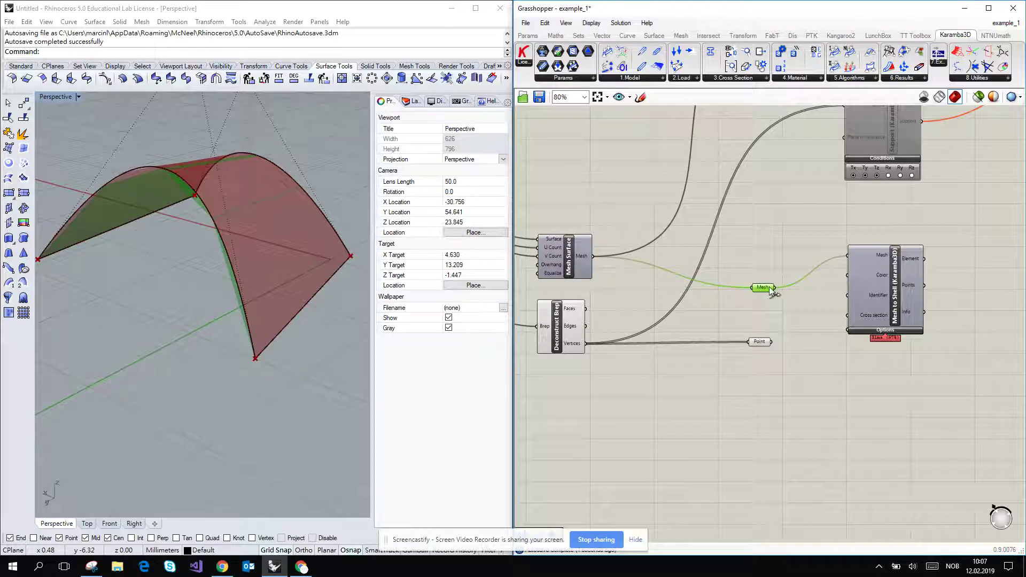
left_click_drag(766, 290, 763, 280)
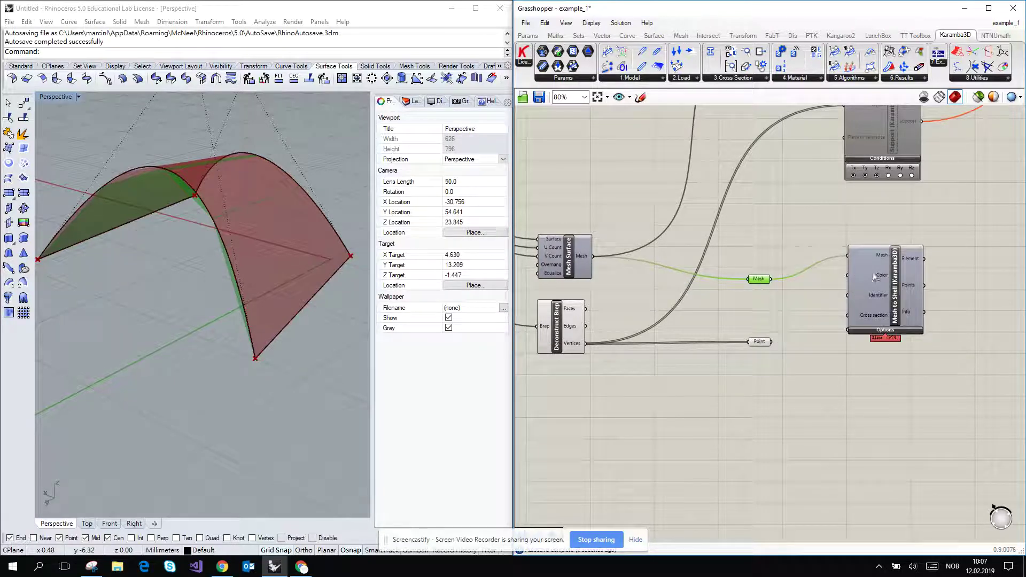
left_click(893, 299)
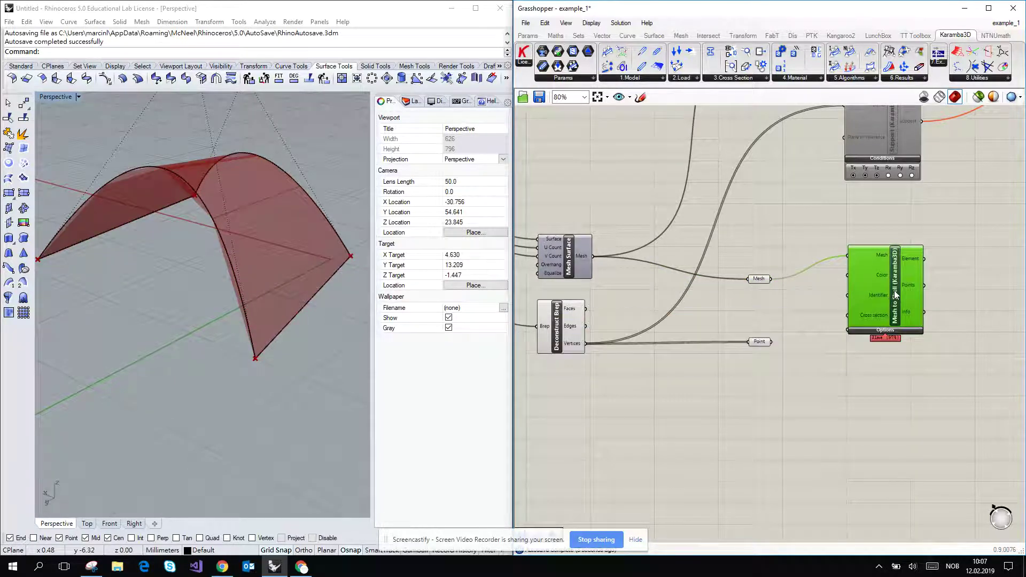
left_click(896, 331)
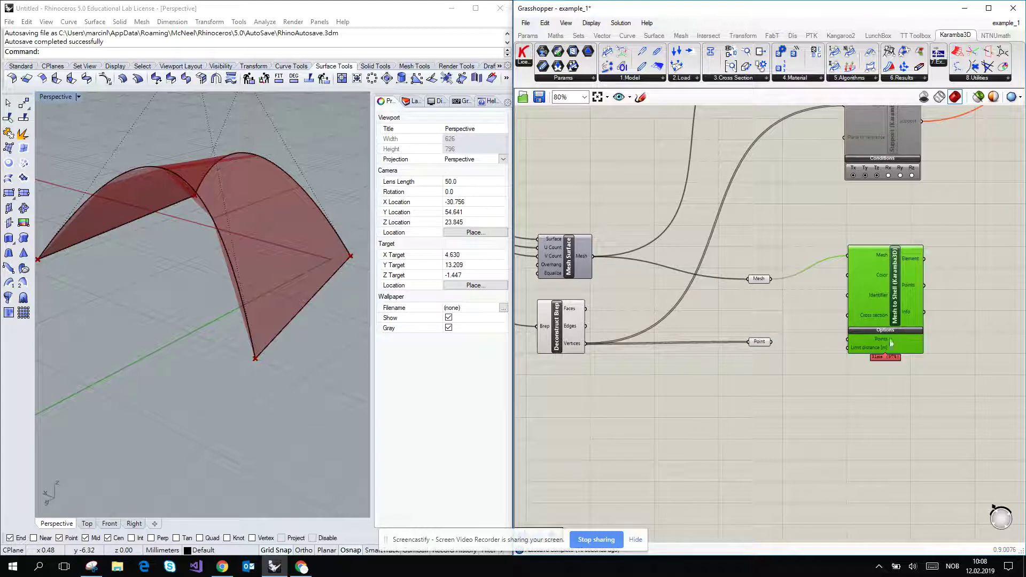
left_click(892, 332)
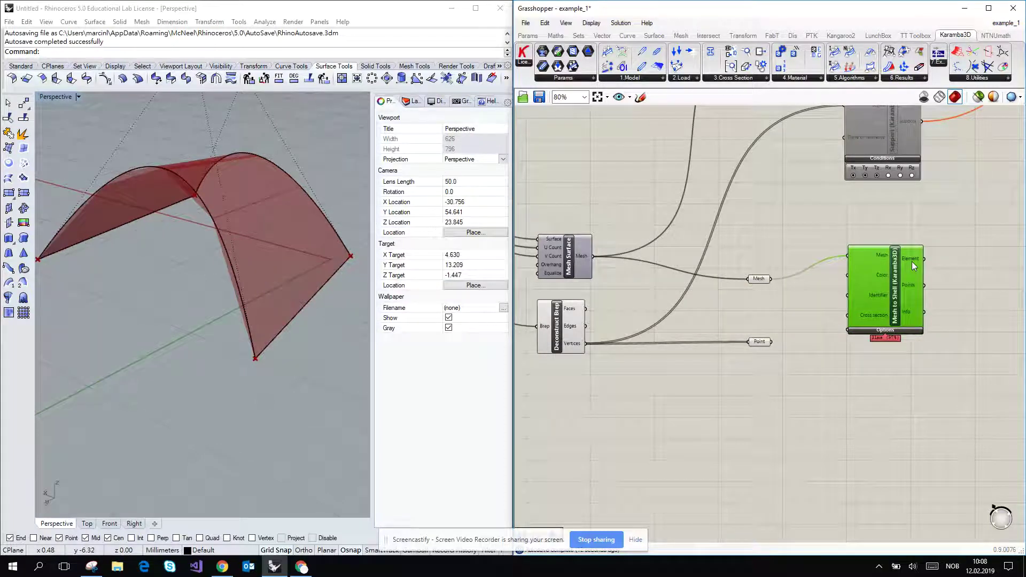
mouse_move(912, 261)
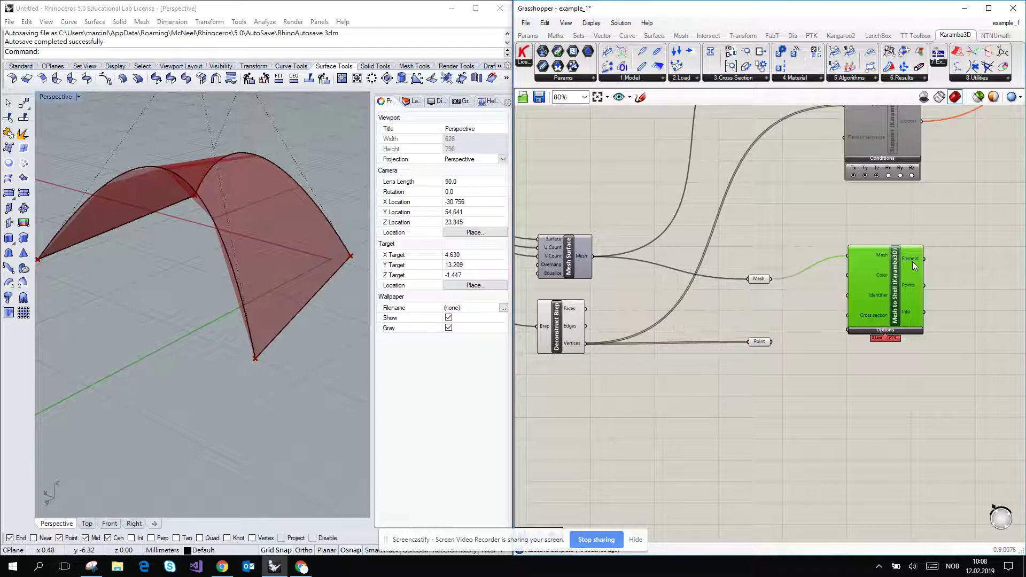
right_click_drag(962, 246, 795, 259)
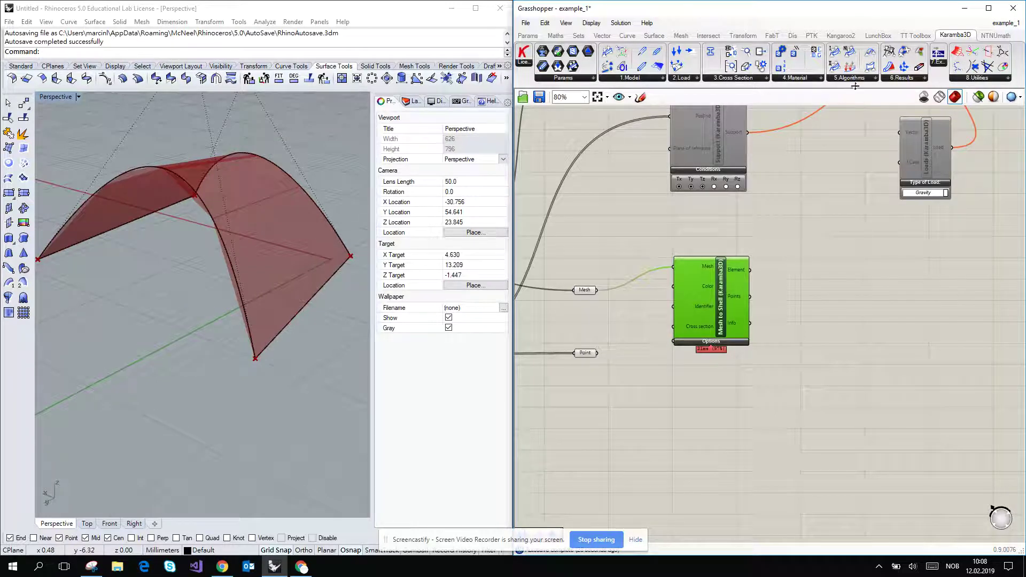
Add an Assemble Model component fed with the shell elements
left_click(656, 79)
left_click_drag(659, 98, 871, 308)
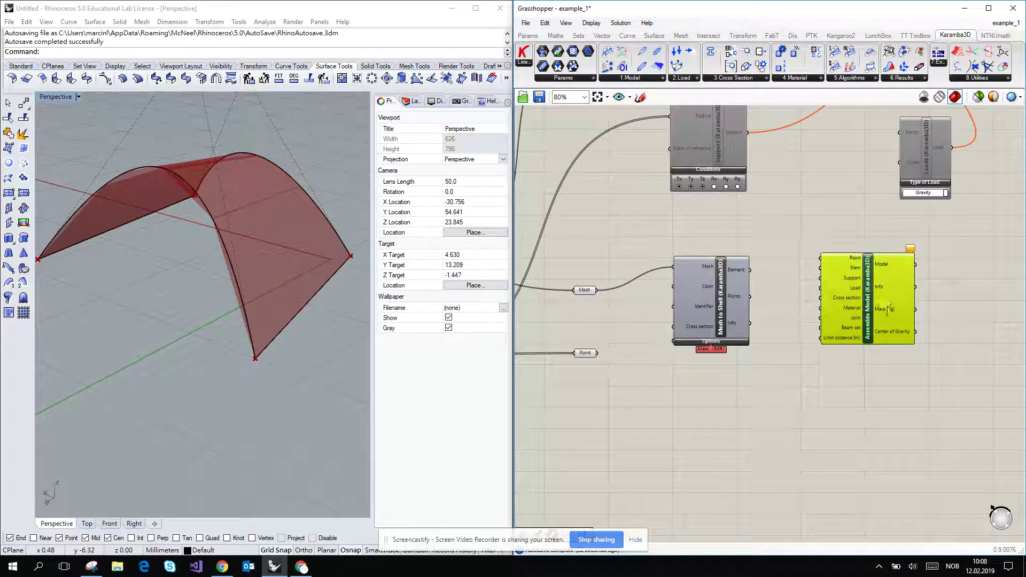
left_click_drag(749, 274, 827, 286)
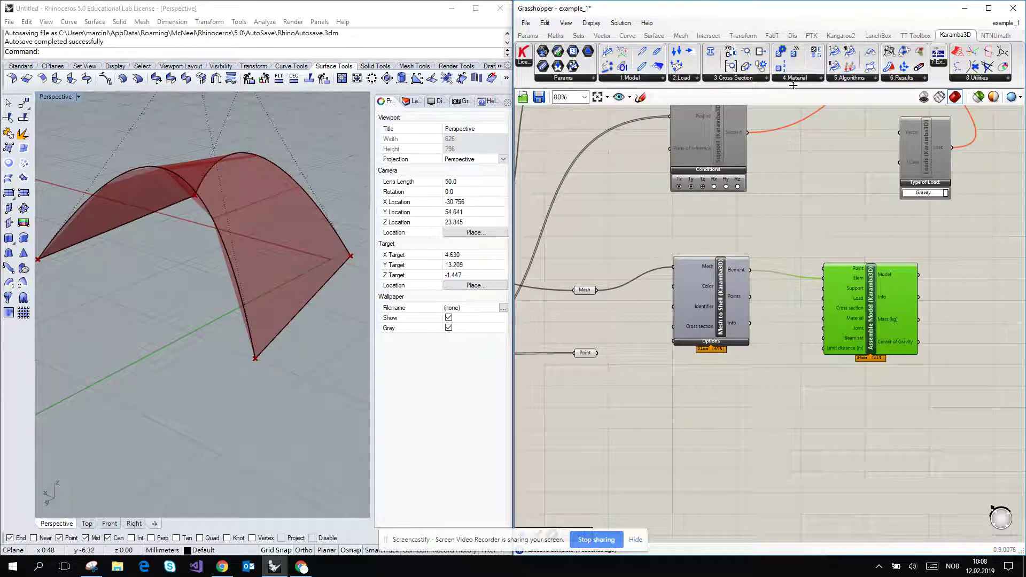
Add supports at the Point vertices fixing x and z translation and y and z rotation, wired to Assemble Model
left_click(661, 78)
left_click(649, 307)
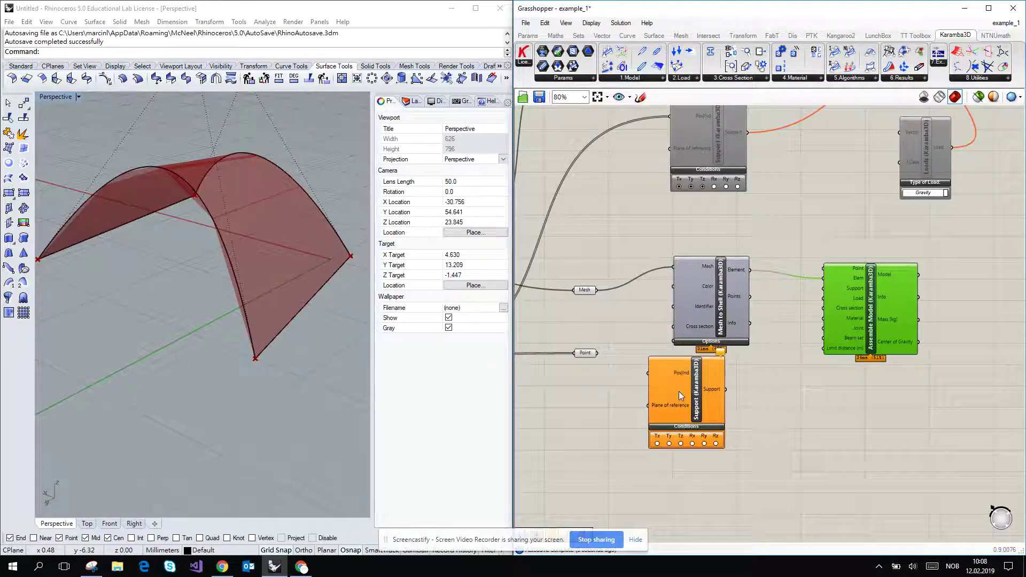
left_click(678, 392)
left_click_drag(597, 354, 679, 393)
left_click(687, 463)
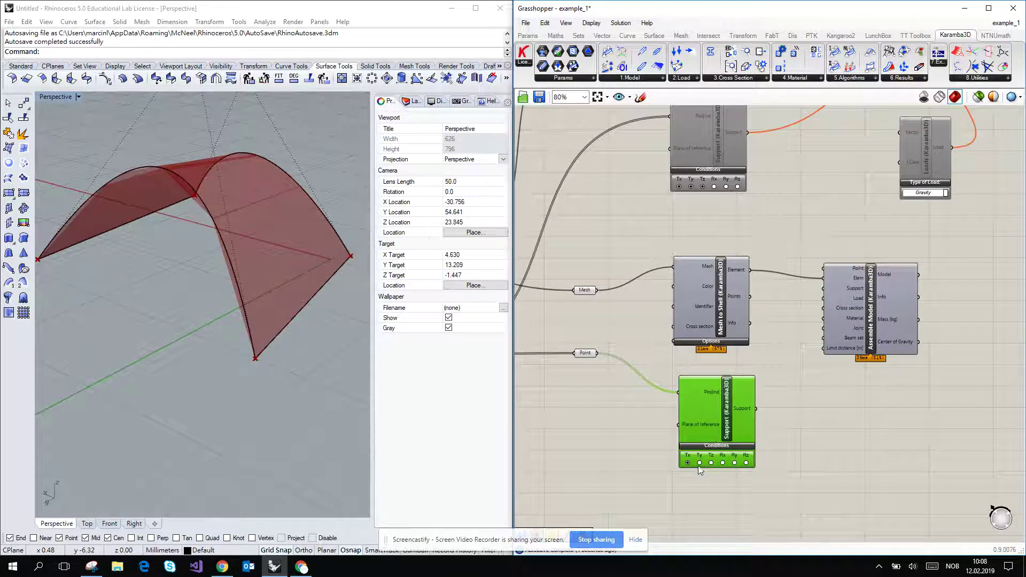
left_click(711, 463)
left_click(734, 463)
left_click(746, 462)
right_click_drag(807, 370, 778, 288)
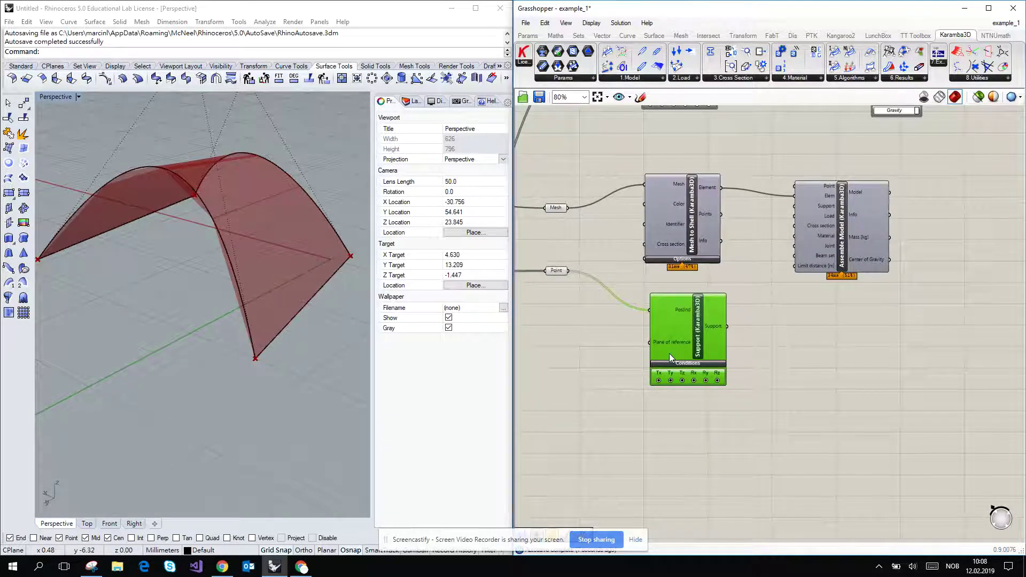
left_click_drag(726, 327, 794, 206)
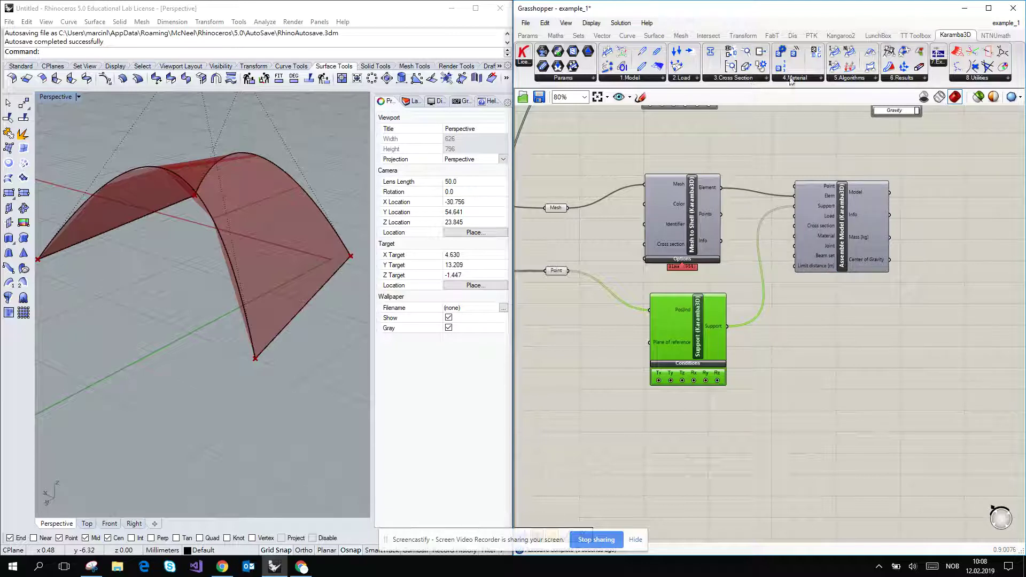
Add a gravity Loads component and connect it to Assemble Model
left_click(674, 570)
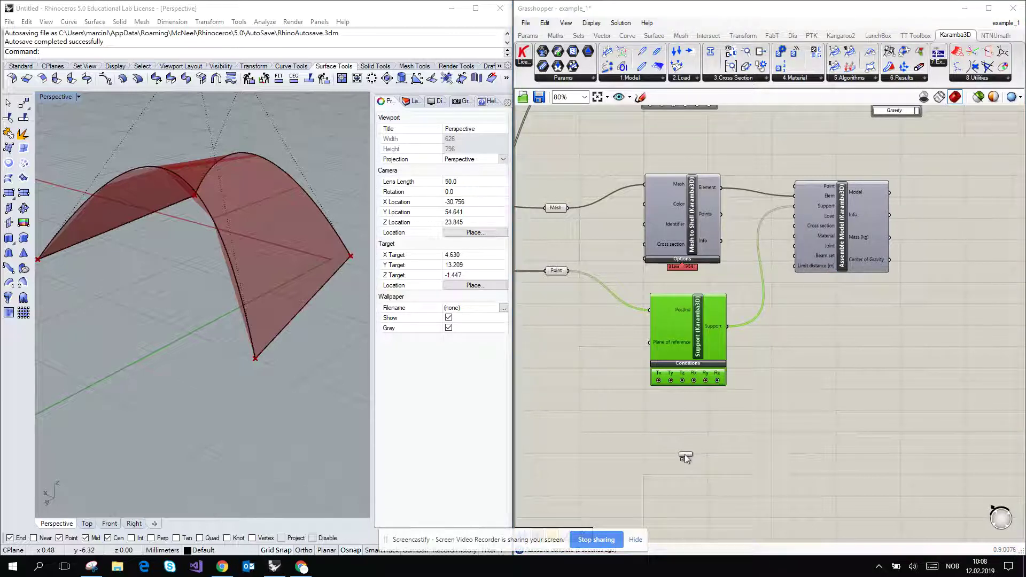
left_click(683, 452)
key("ctrl+v")
left_click_drag(711, 438, 799, 223)
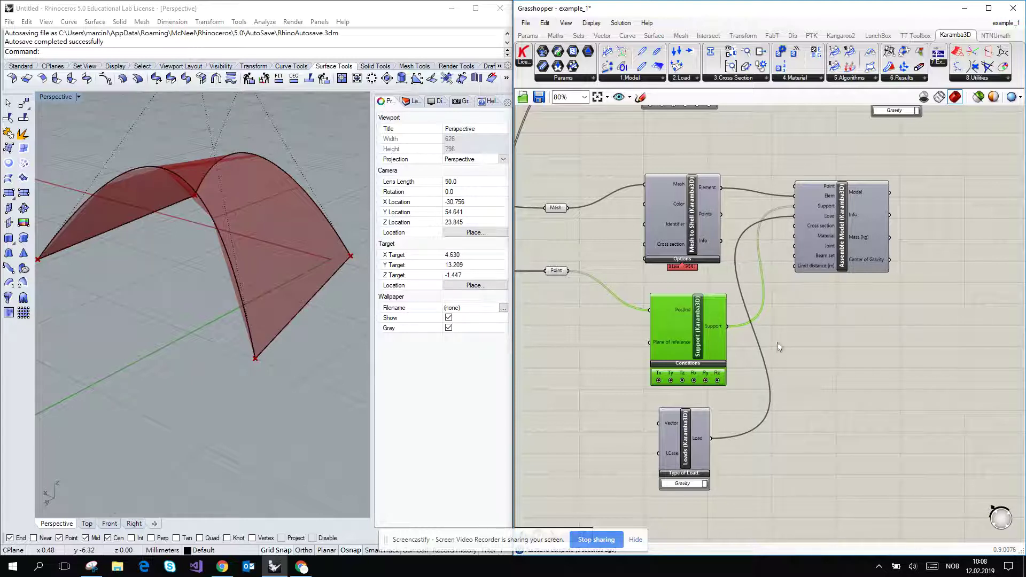
right_click_drag(779, 347, 893, 322)
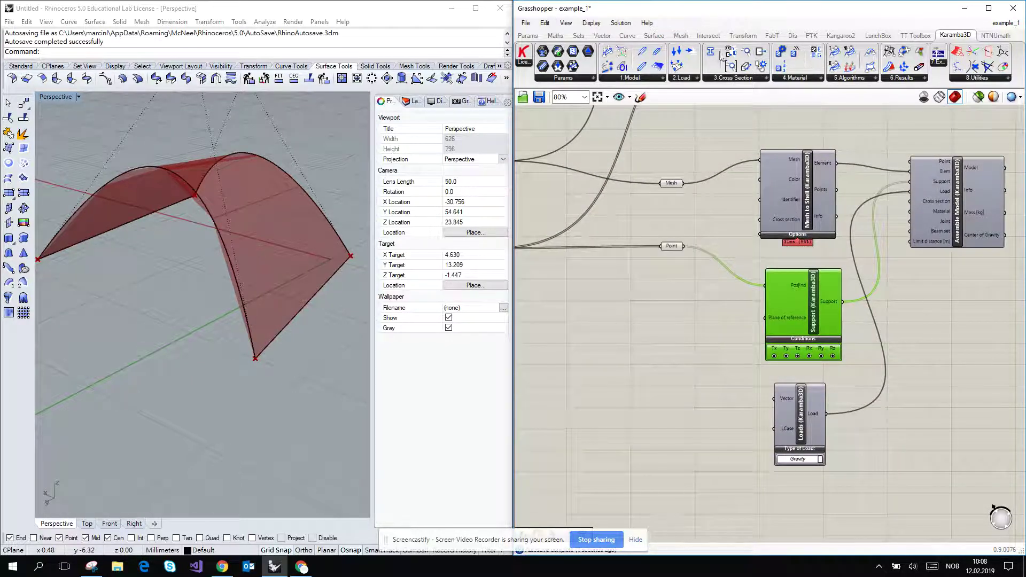
Add a Shell Const cross section and feed it into Mesh to Shell
left_click_drag(711, 58, 652, 395)
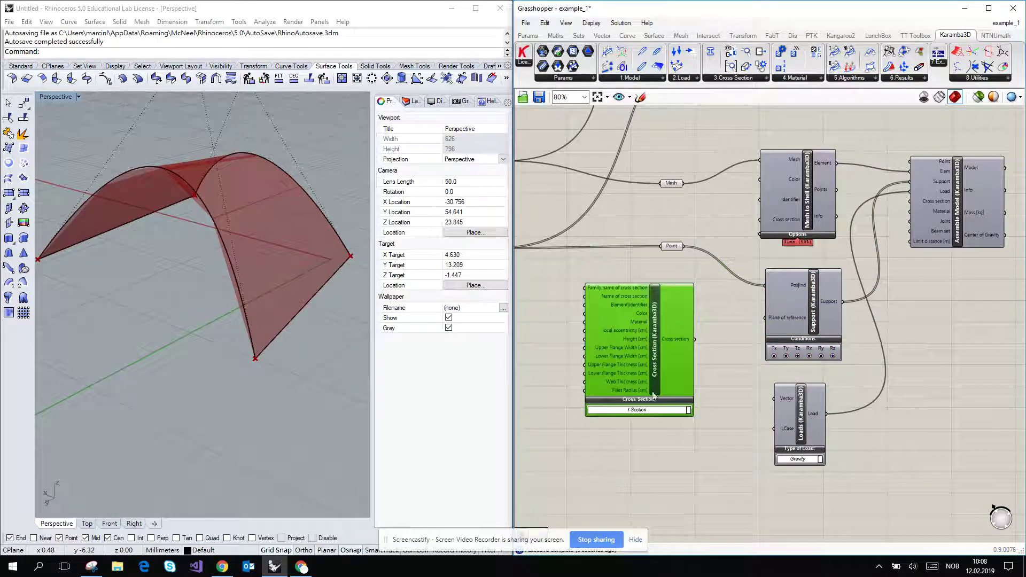
left_click(689, 410)
scroll(685, 431, "up", 2)
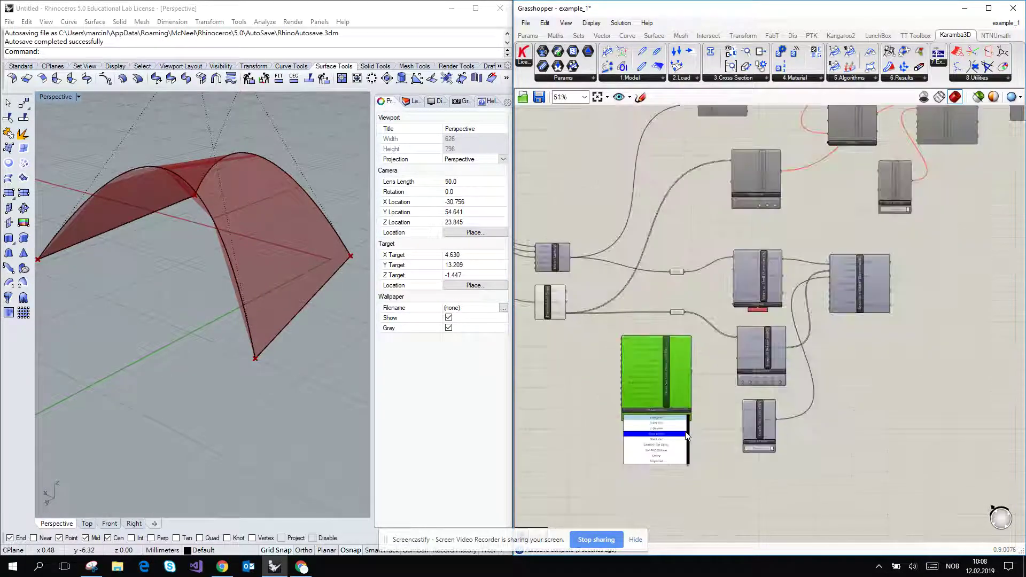
scroll(685, 431, "up", 1)
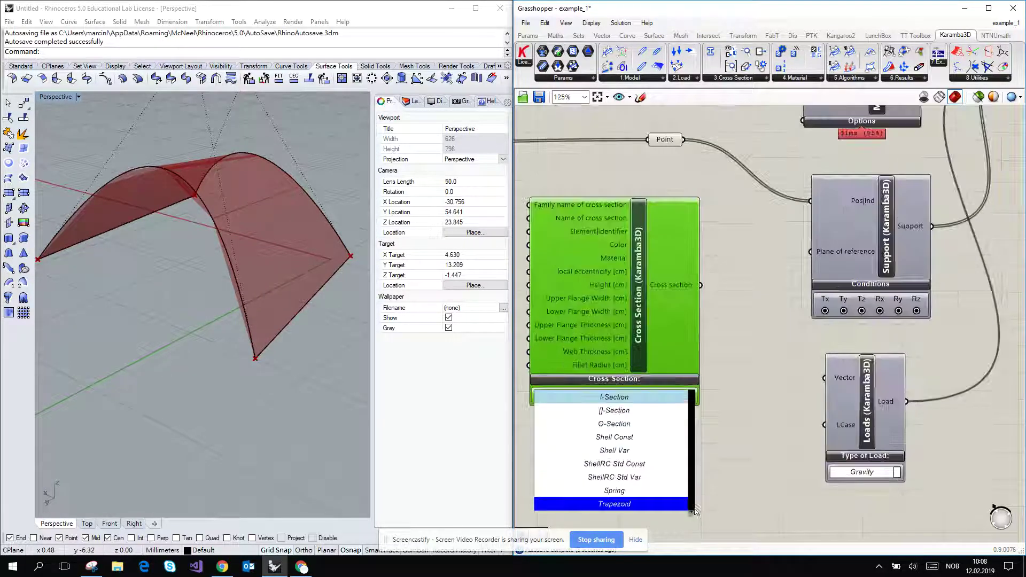
left_click(616, 441)
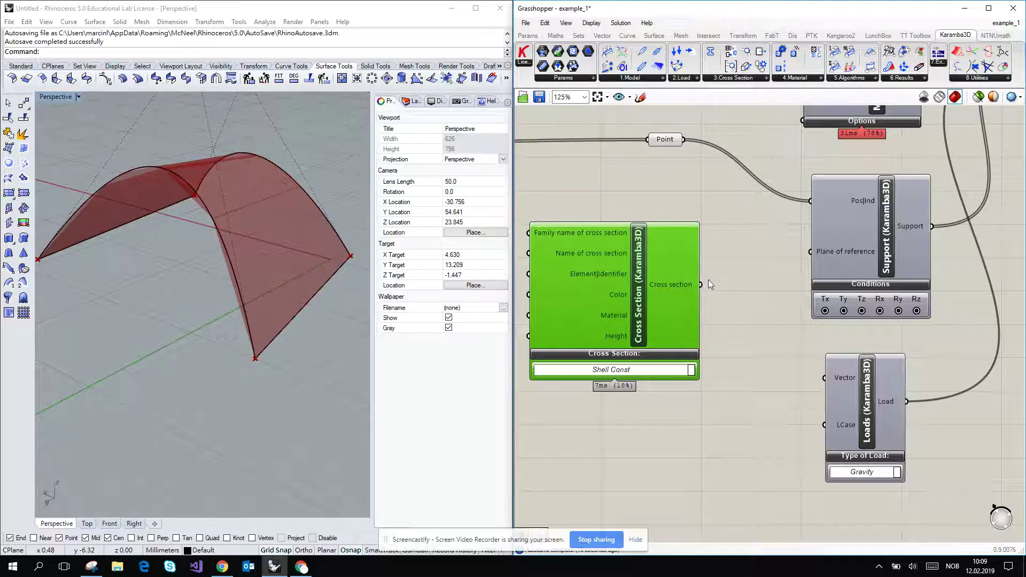
left_click_drag(758, 268, 791, 203)
scroll(754, 322, "down", 3)
scroll(759, 230, "up", 1)
scroll(790, 203, "up", 2)
scroll(825, 216, "down", 2)
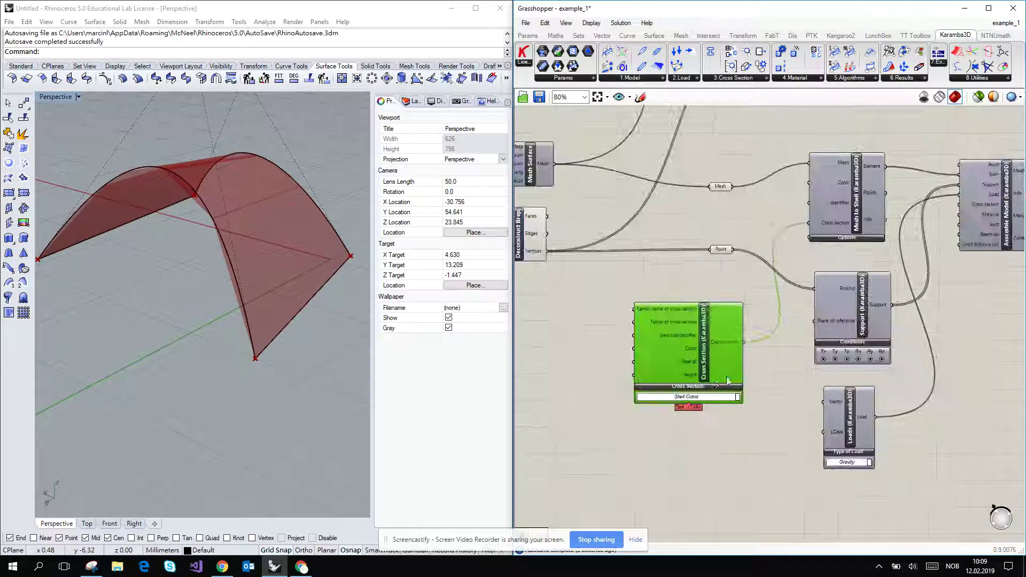
scroll(694, 300, "up", 3)
Create a number slider set to 20 and connect it to the cross section's Height
right_click_drag(586, 354, 741, 347)
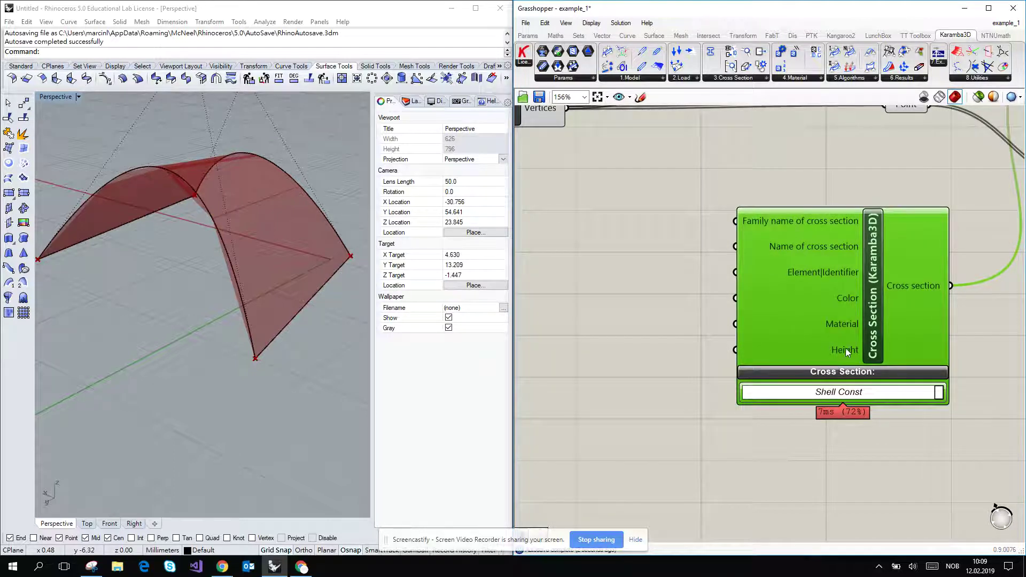
left_click(538, 355)
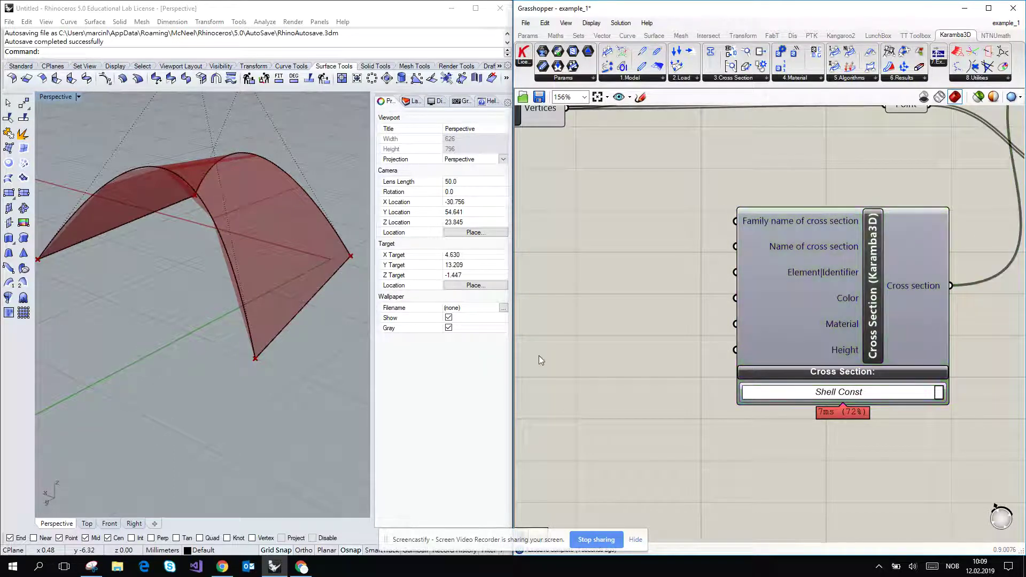
double_click(538, 355)
type("//")
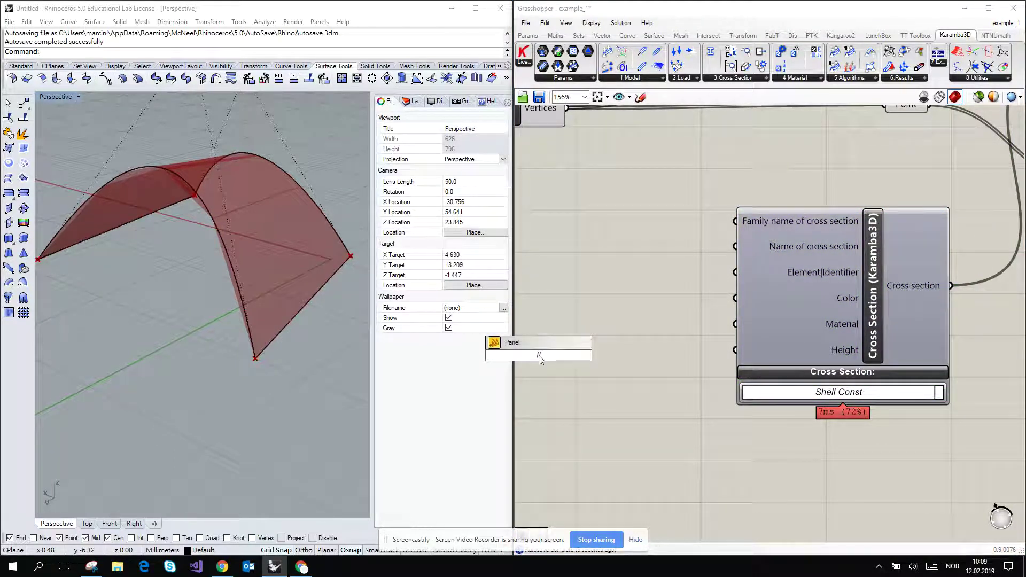
key("BackSpace")
key("BackSpace")
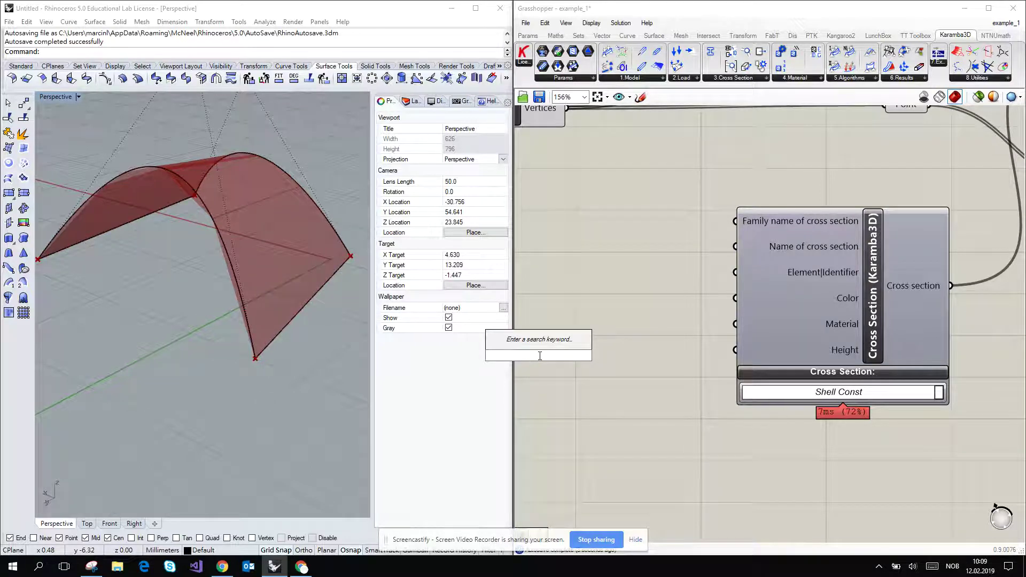
type("20")
key("Return")
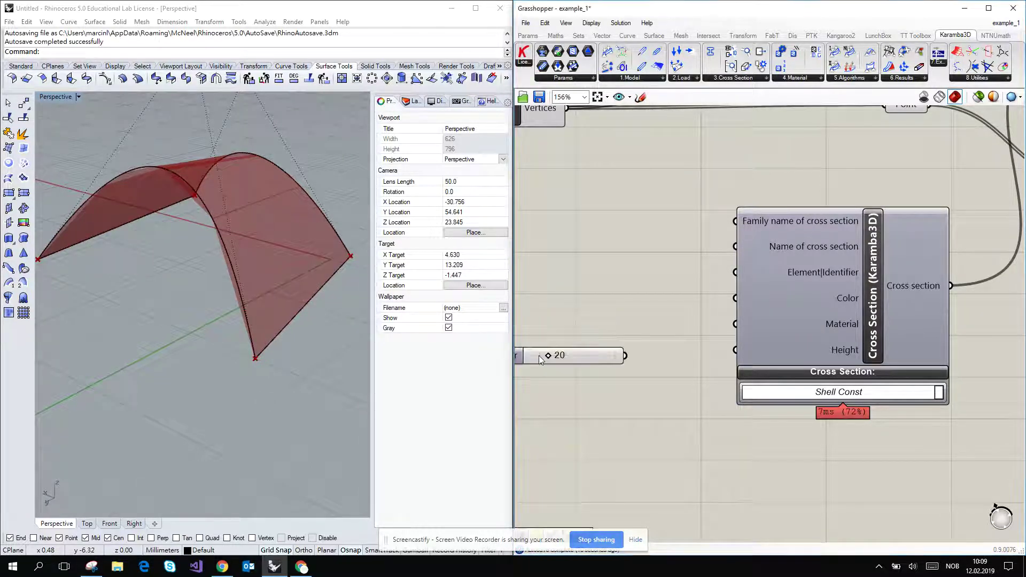
left_click_drag(629, 357, 735, 349)
left_click(573, 358)
left_click_drag(573, 359, 631, 362)
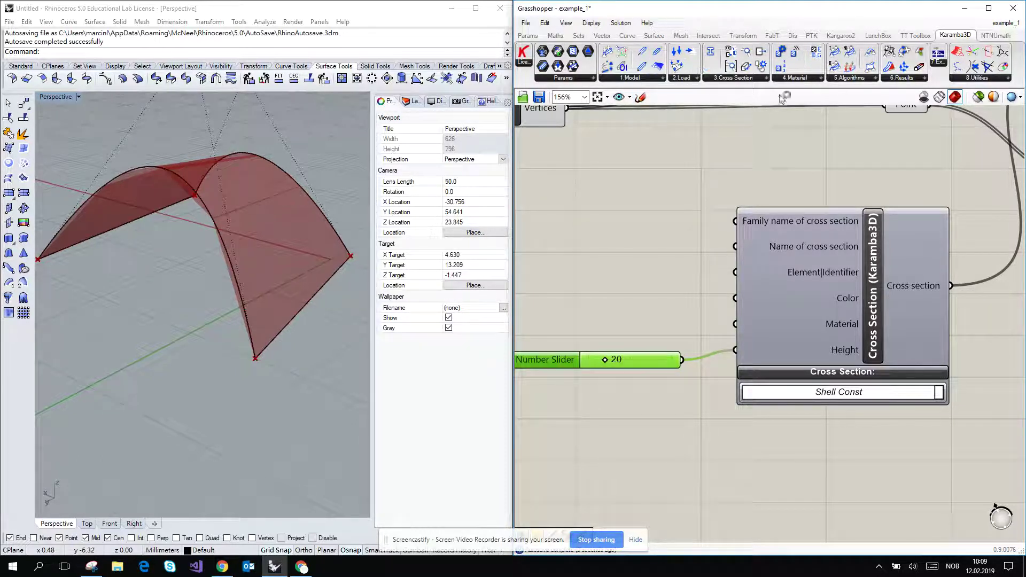
Place a Material Selection component below the Cross Section
left_click(805, 78)
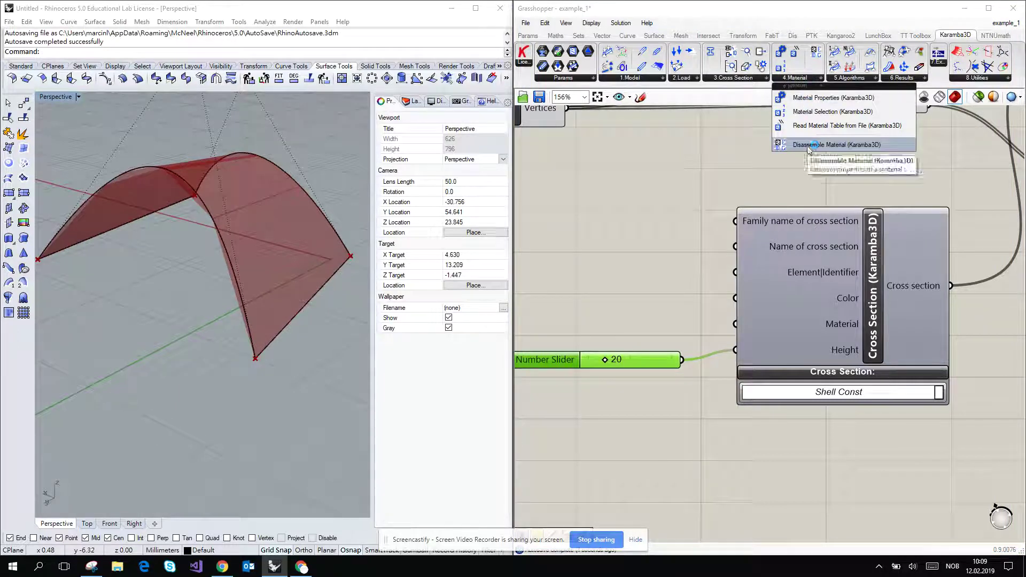
left_click(821, 112)
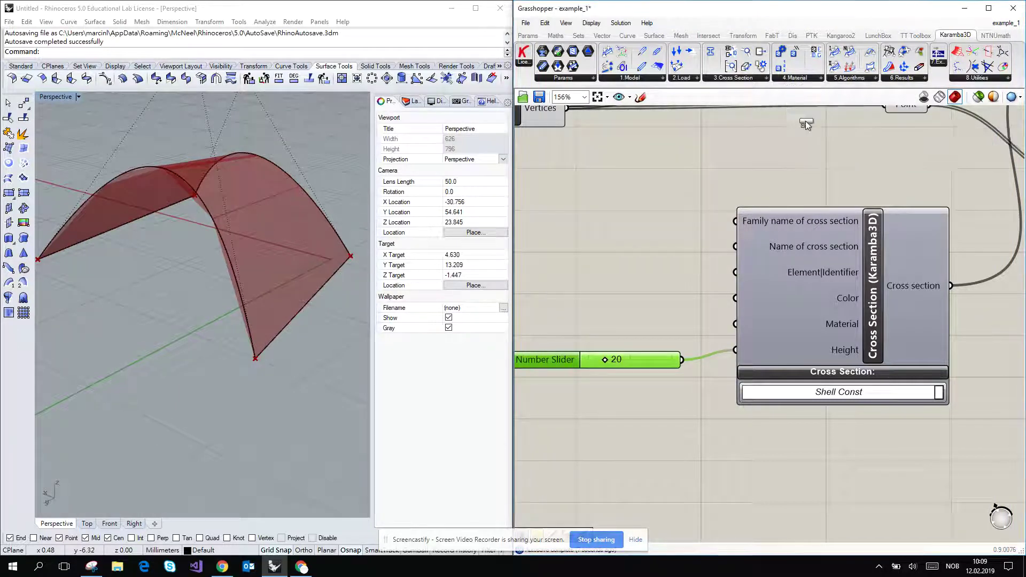
left_click(615, 214)
scroll(614, 213, "down", 3)
left_click_drag(614, 224, 700, 284)
left_click_drag(607, 418, 777, 395)
Set the material family to Wood and the name to (VH)I
left_click(763, 468)
left_click(765, 490)
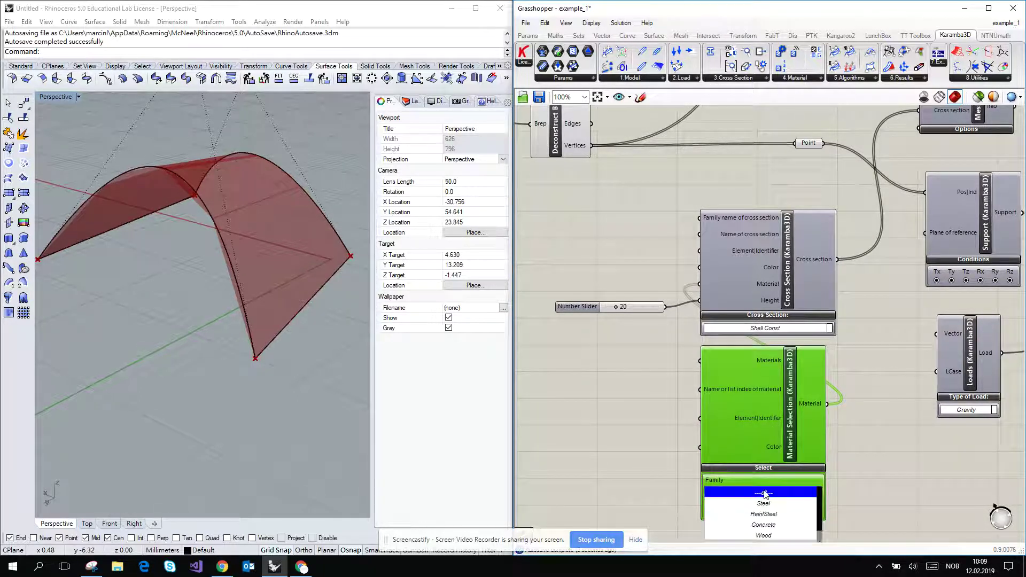
scroll(867, 446, "down", 1)
scroll(833, 470, "up", 3)
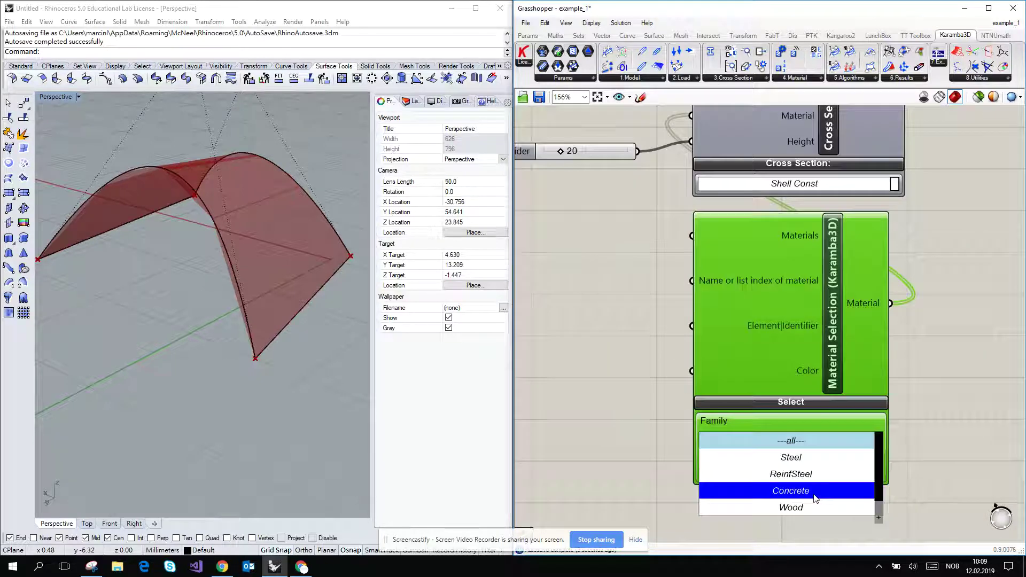
scroll(808, 494, "down", 2)
scroll(809, 494, "up", 2)
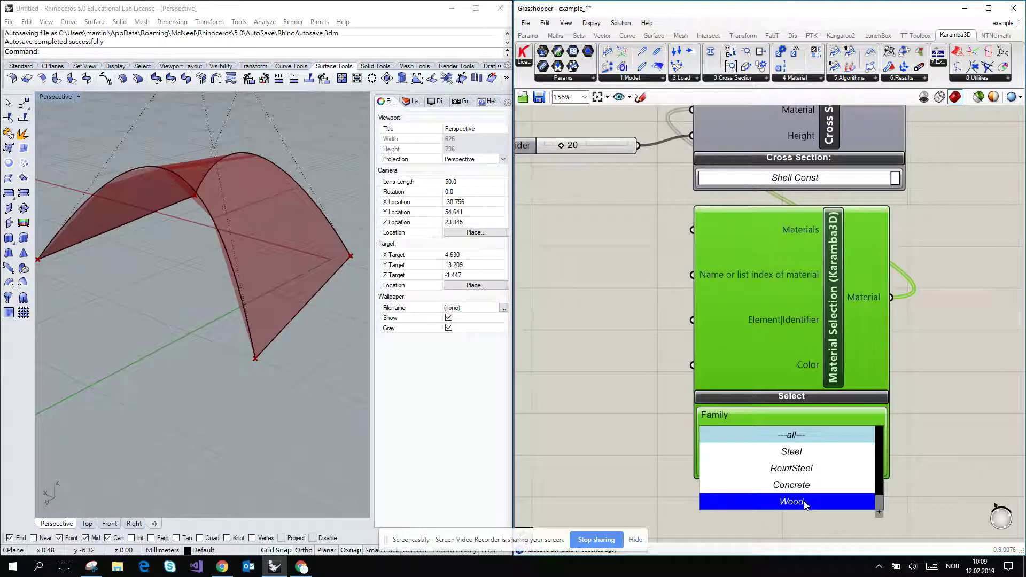
left_click(805, 503)
left_click(808, 465)
left_click(806, 486)
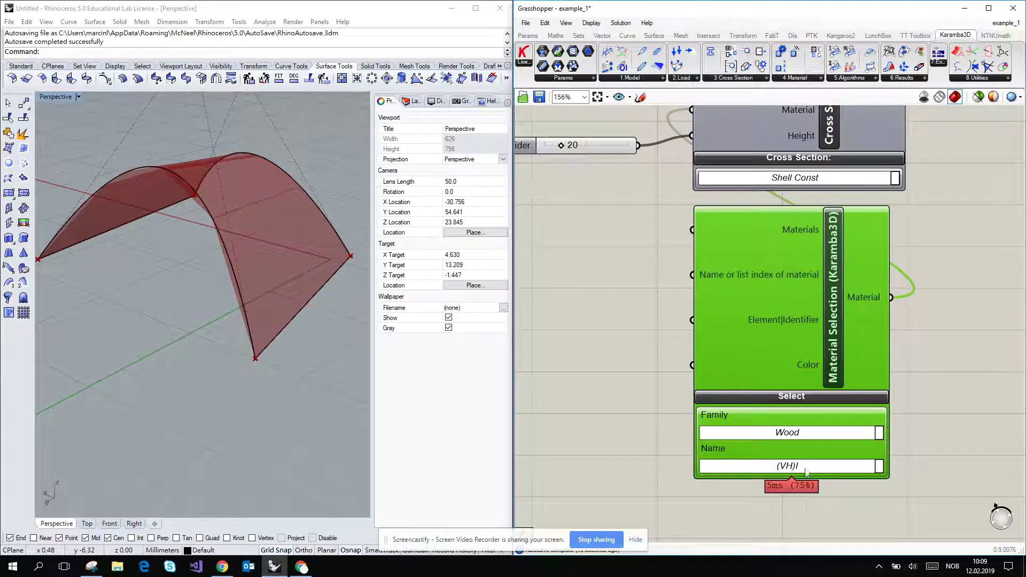
scroll(694, 398, "down", 2)
Add a Shell View component fed by Assemble Model's Model output
scroll(719, 258, "down", 2)
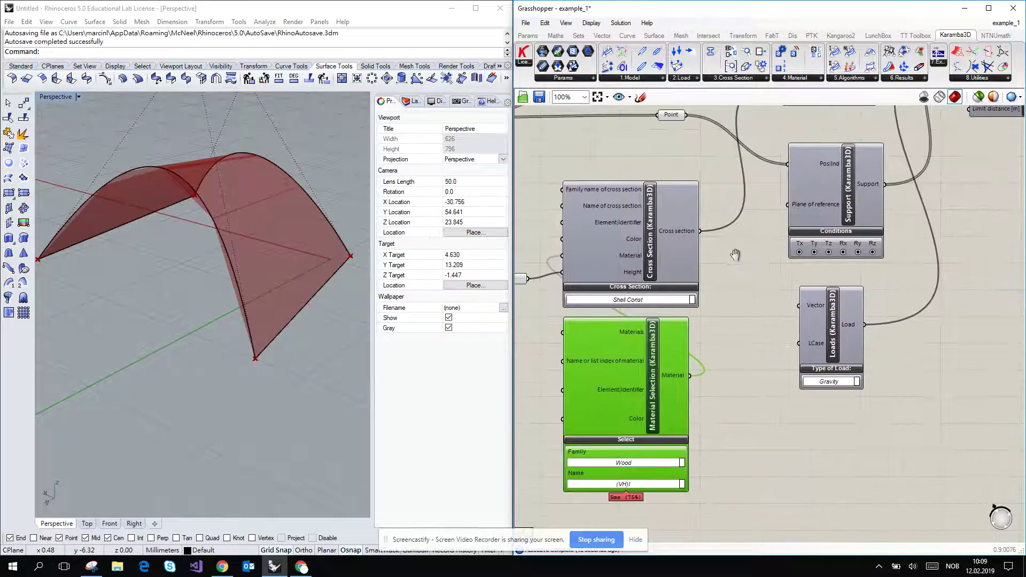
scroll(719, 258, "down", 1)
right_click_drag(941, 211, 694, 214)
scroll(694, 215, "up", 3)
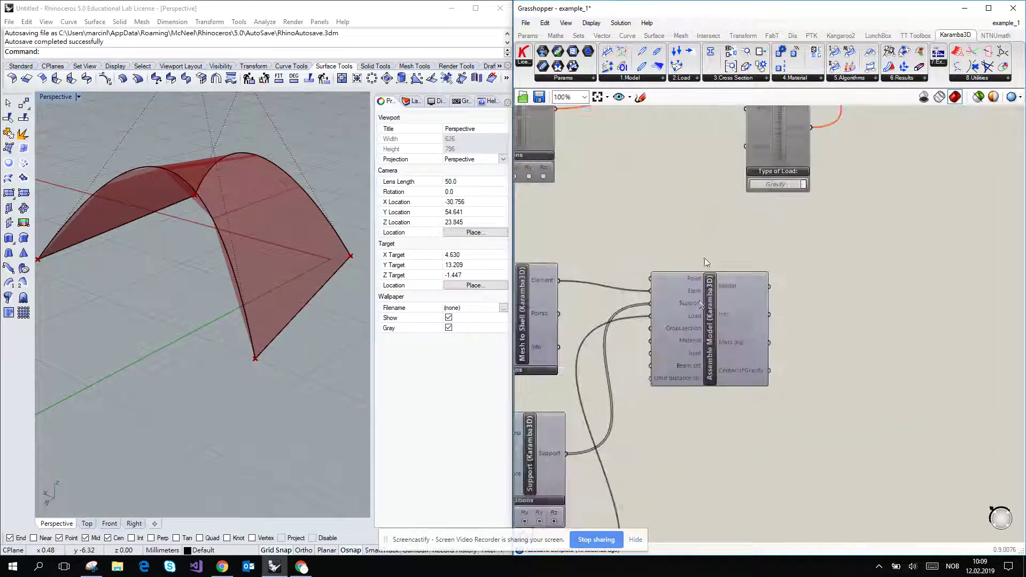
right_click_drag(706, 268, 791, 235)
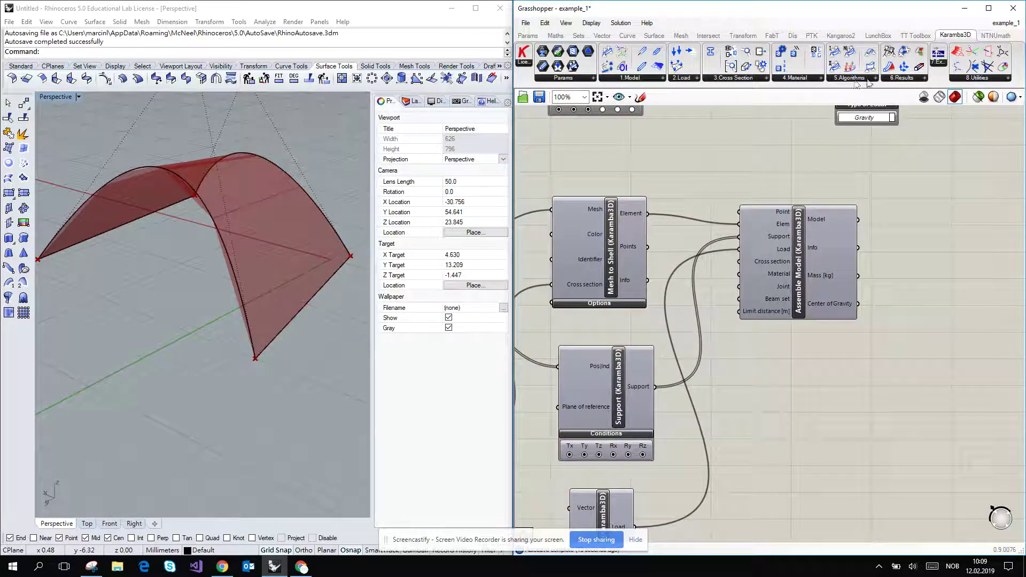
left_click(904, 79)
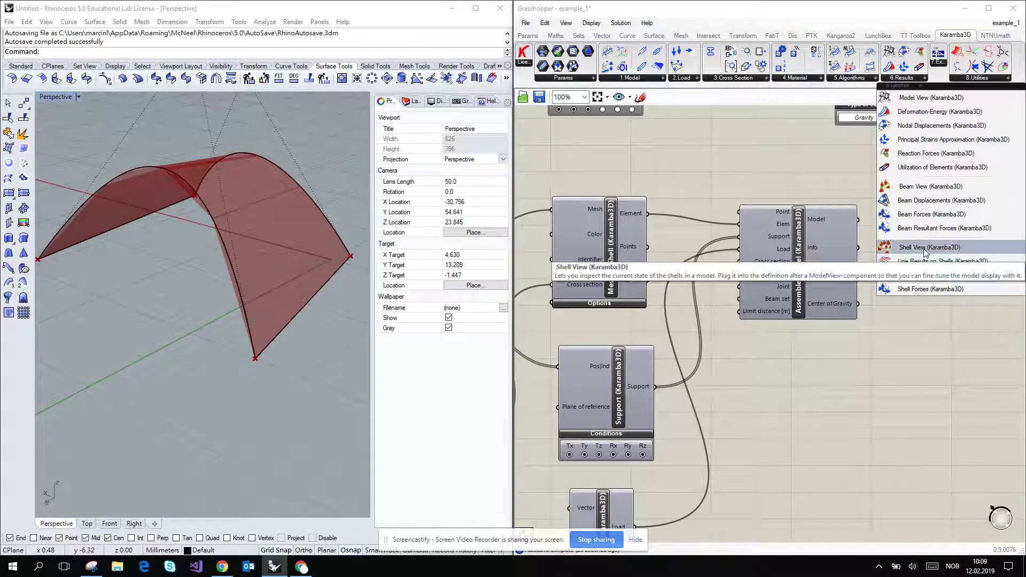
left_click_drag(926, 253, 964, 222)
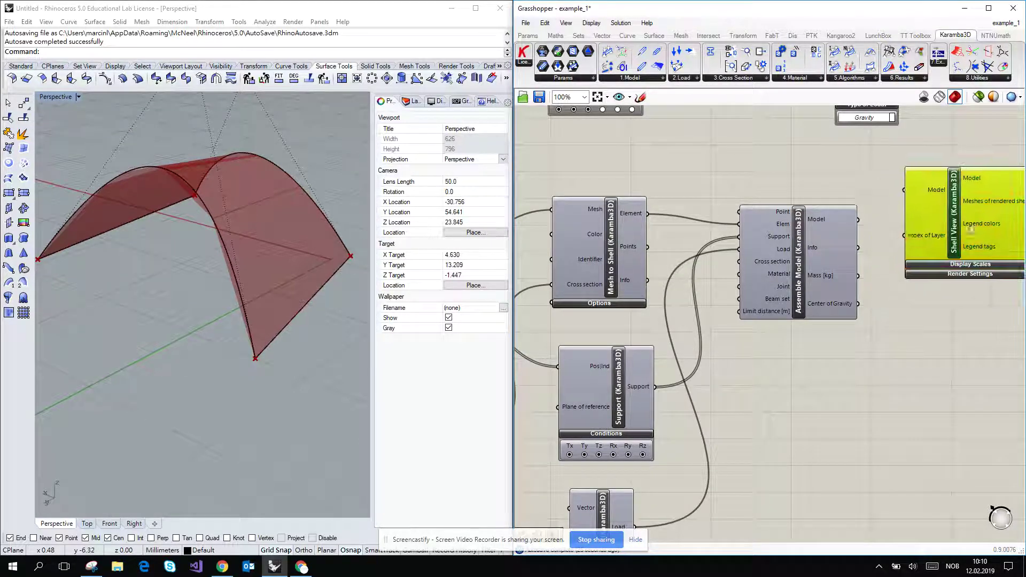
left_click_drag(858, 219, 906, 193)
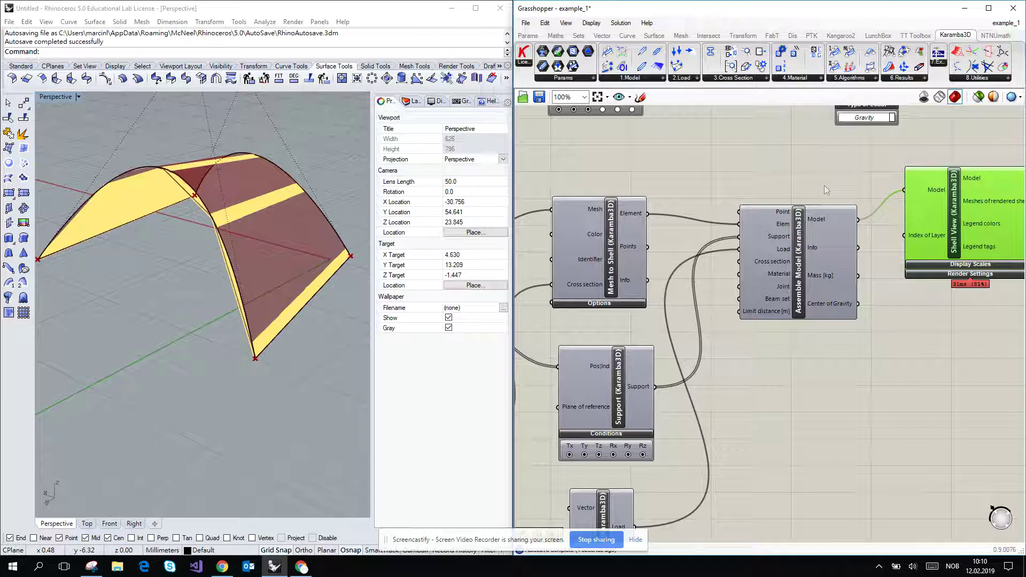
Expand the Shell View's Display Scales and Render Settings
left_click(959, 265)
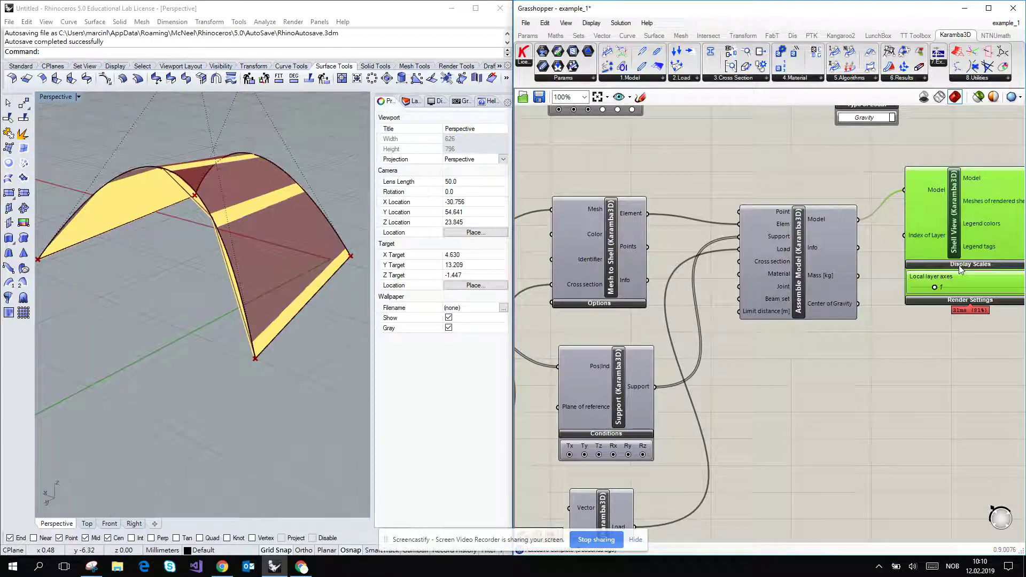
left_click(949, 299)
right_click_drag(934, 324, 792, 247)
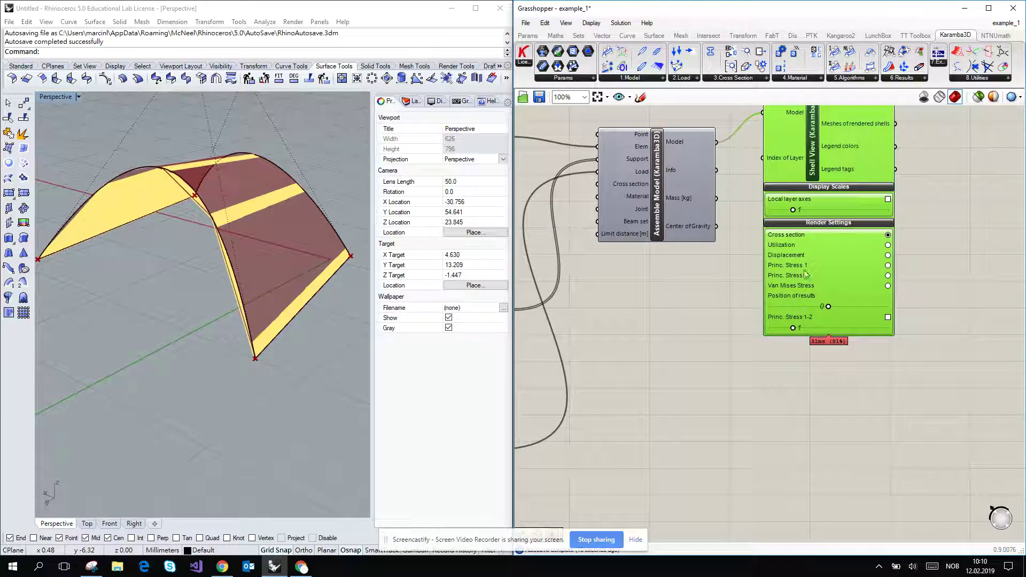
right_click_drag(808, 170, 857, 227)
scroll(951, 240, "down", 4)
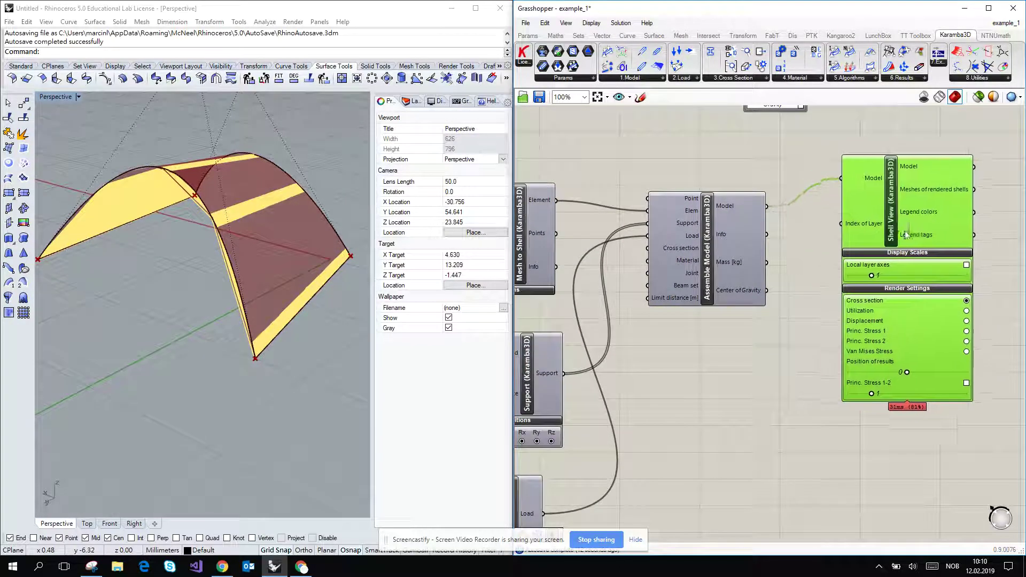
left_click_drag(844, 233, 900, 228)
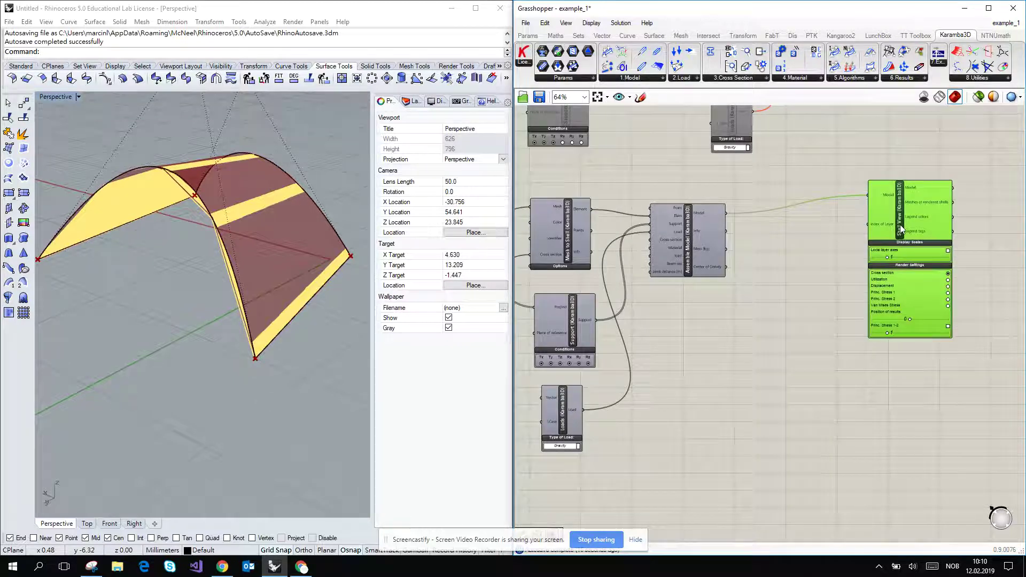
scroll(775, 201, "up", 3)
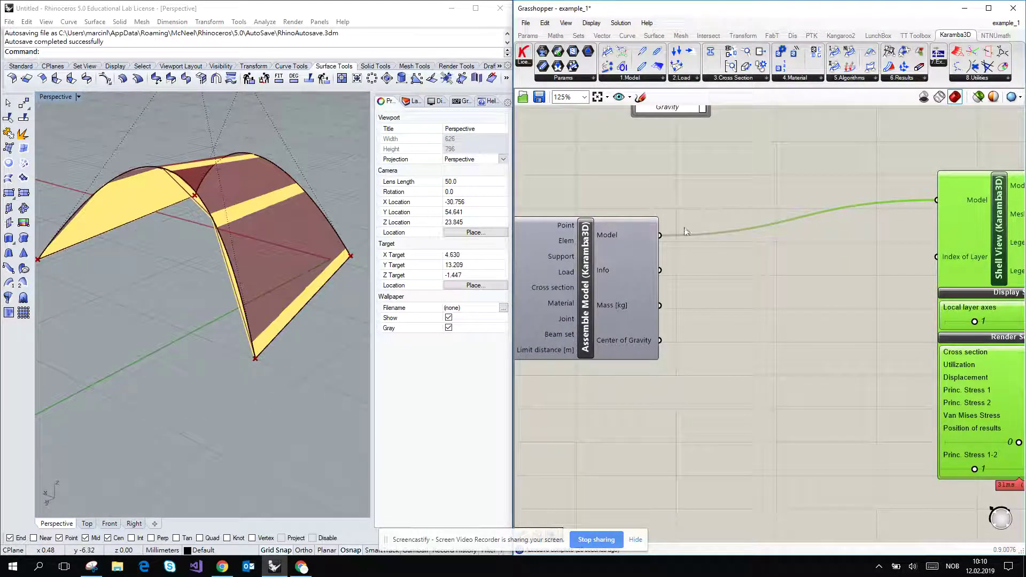
Insert an Analyze component between Assemble Model and Shell View
left_click_drag(834, 52, 799, 259)
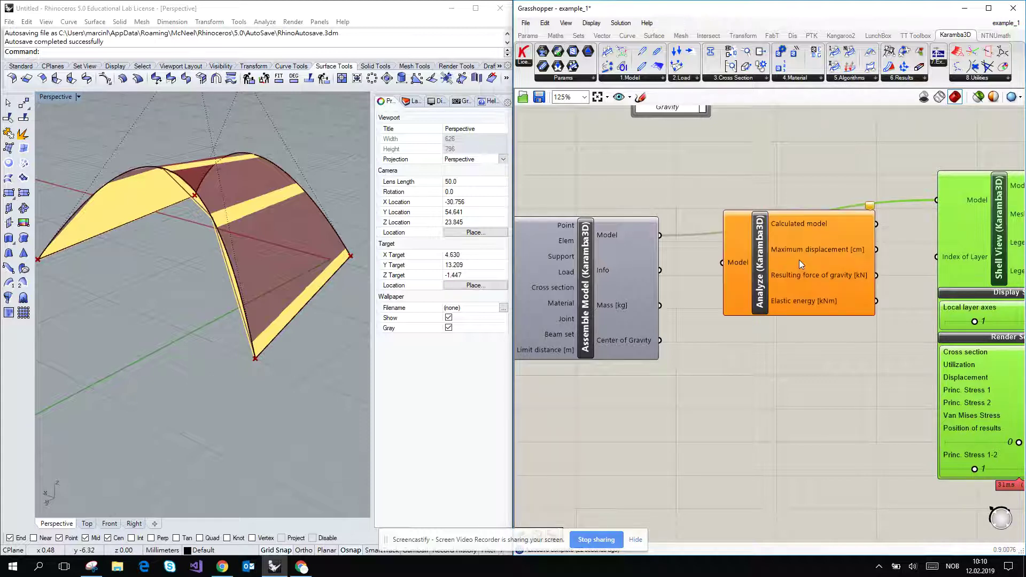
left_click_drag(660, 235, 721, 262)
left_click_drag(879, 225, 936, 199)
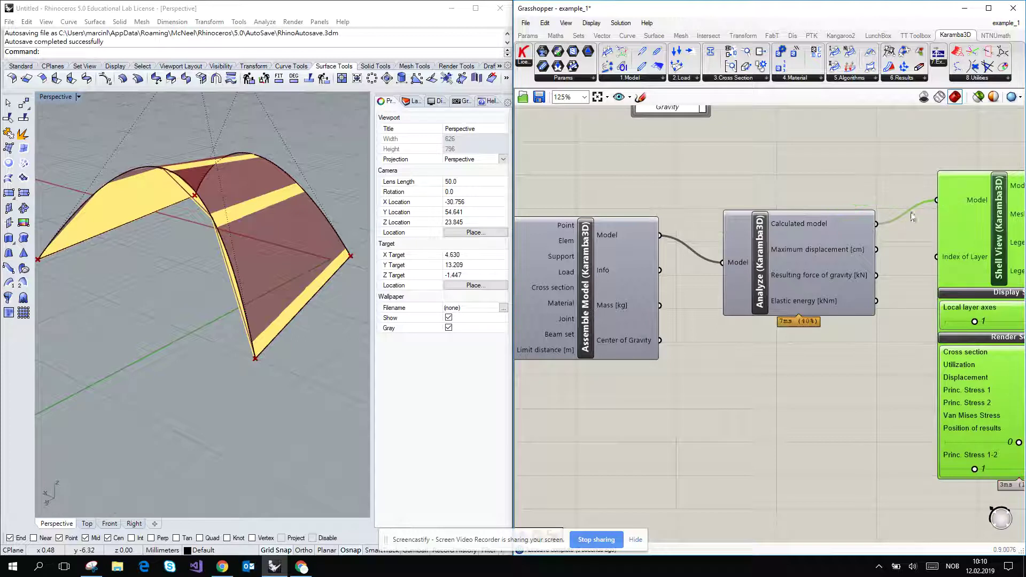
left_click_drag(793, 268, 790, 245)
left_click(779, 315)
right_click_drag(779, 315, 610, 269)
right_click_drag(730, 299, 784, 288)
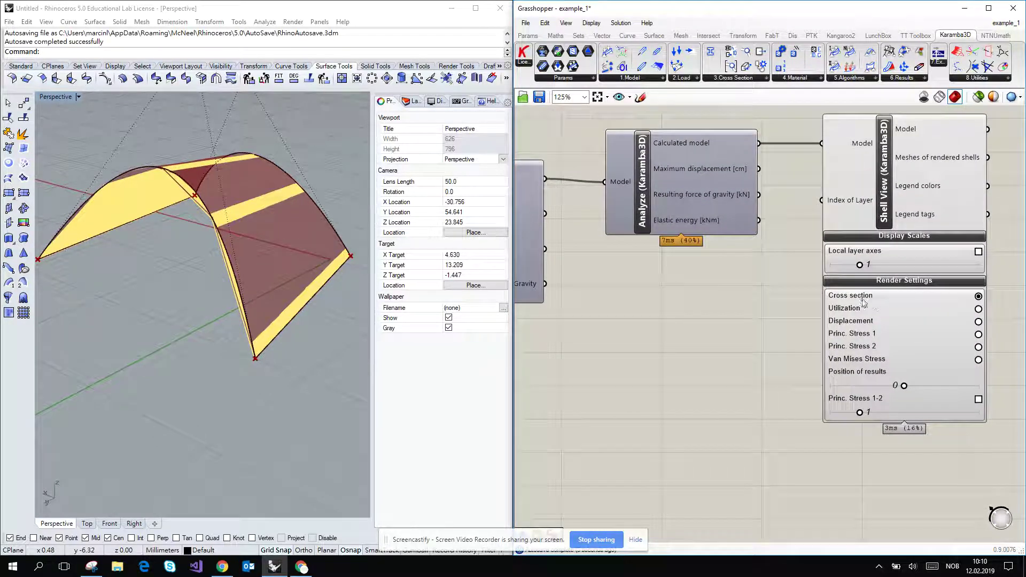
Render Displacement results on the shell in the Shell View
left_click(978, 321)
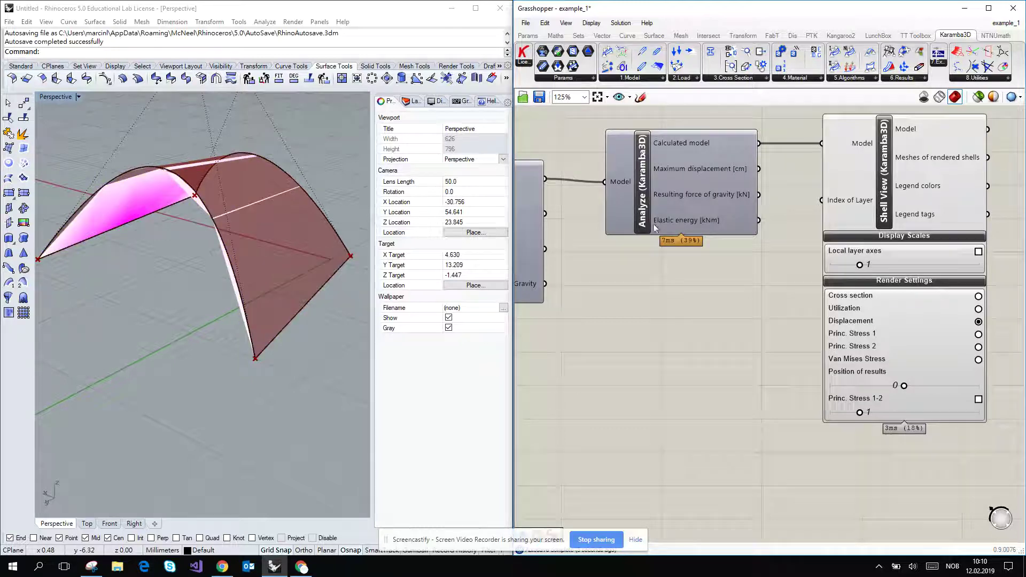
scroll(928, 265, "down", 6)
left_click_drag(758, 434, 576, 181)
middle_click(577, 180)
left_click(651, 201)
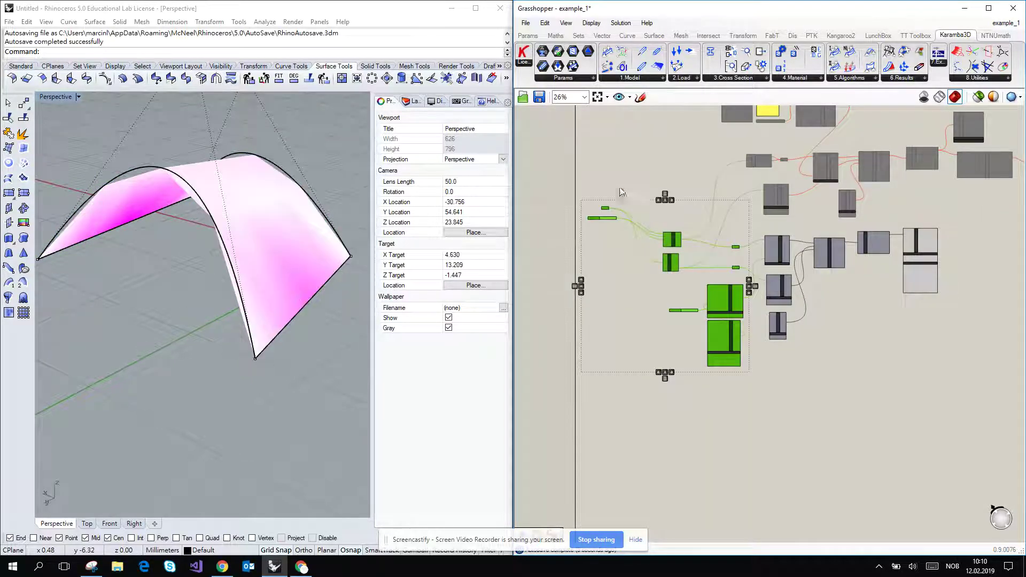
scroll(923, 275, "up", 6)
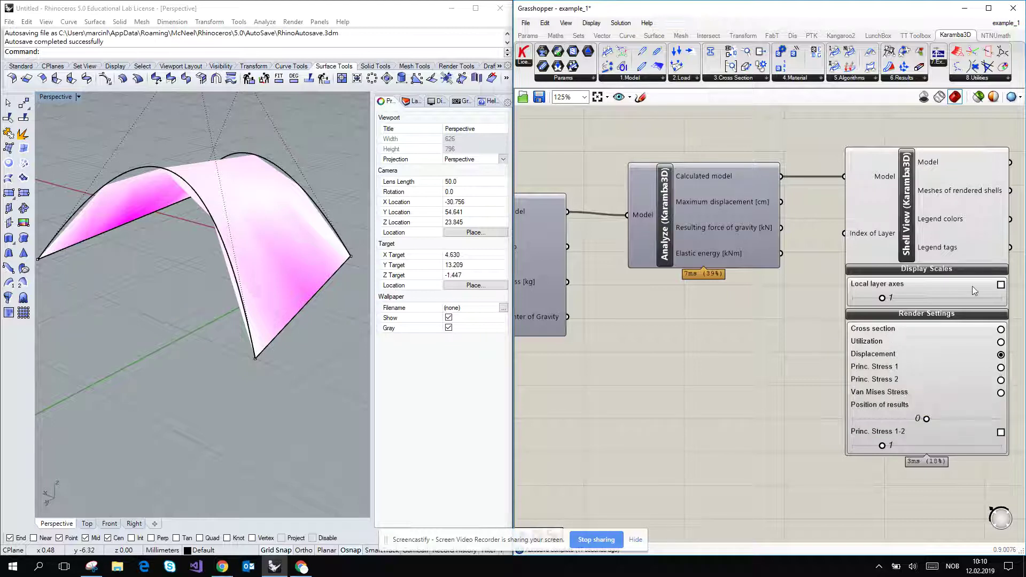
left_click(1001, 368)
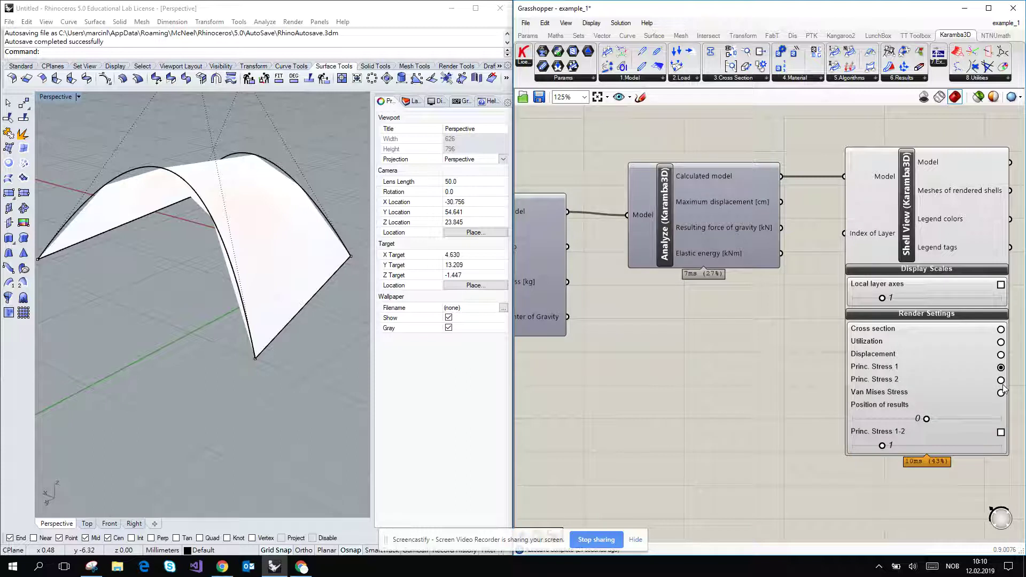
left_click(1002, 388)
left_click(1001, 392)
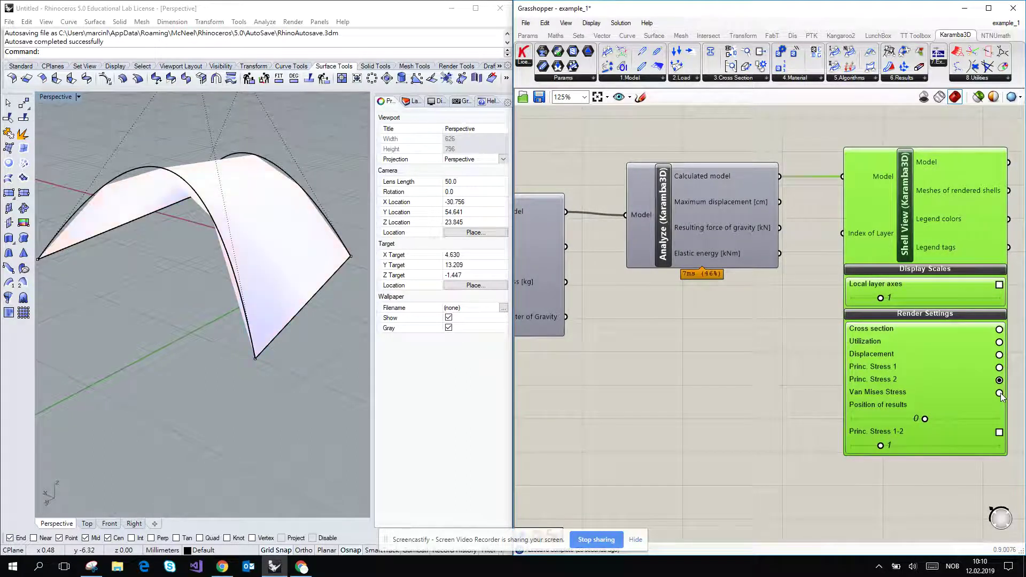
left_click(999, 355)
left_click(999, 343)
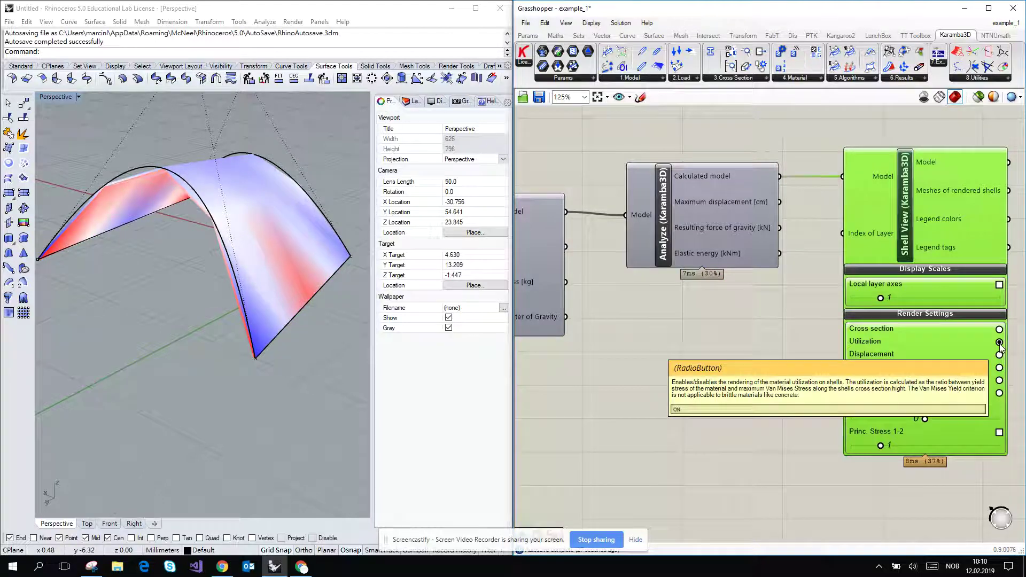
left_click(999, 354)
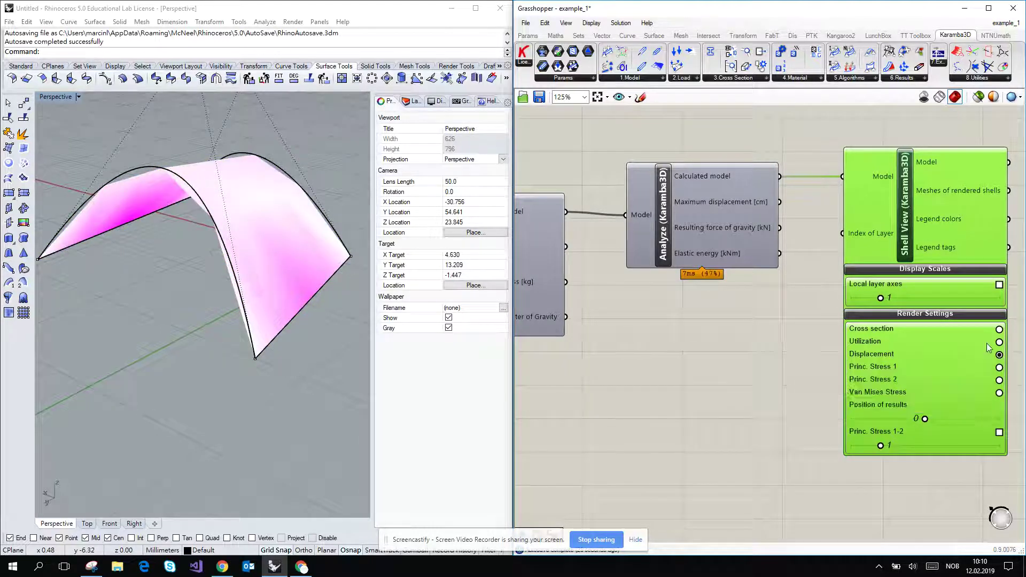
mouse_move(779, 312)
right_mouse_down()
mouse_move(813, 316)
mouse_move(788, 322)
right_mouse_up()
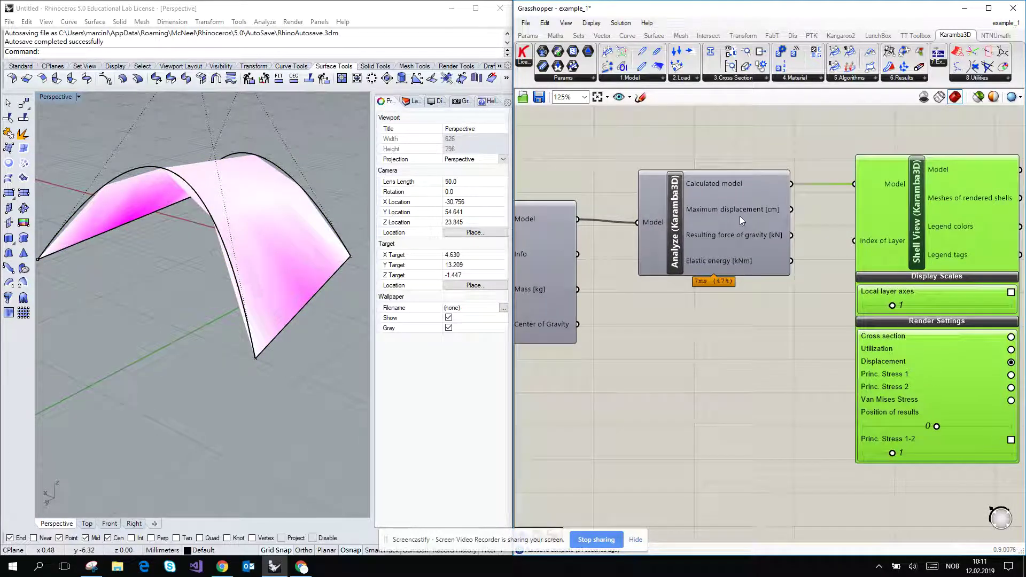
Place a Shell Forces component below Shell View, fed by the calculated model
left_click(903, 78)
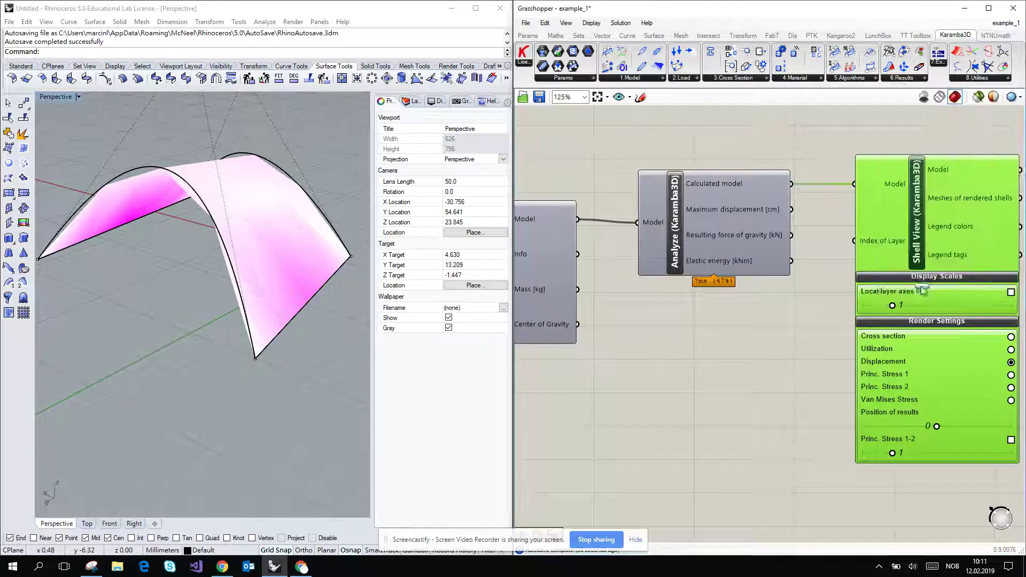
scroll(868, 399, "down", 2)
left_click_drag(868, 400, 901, 437)
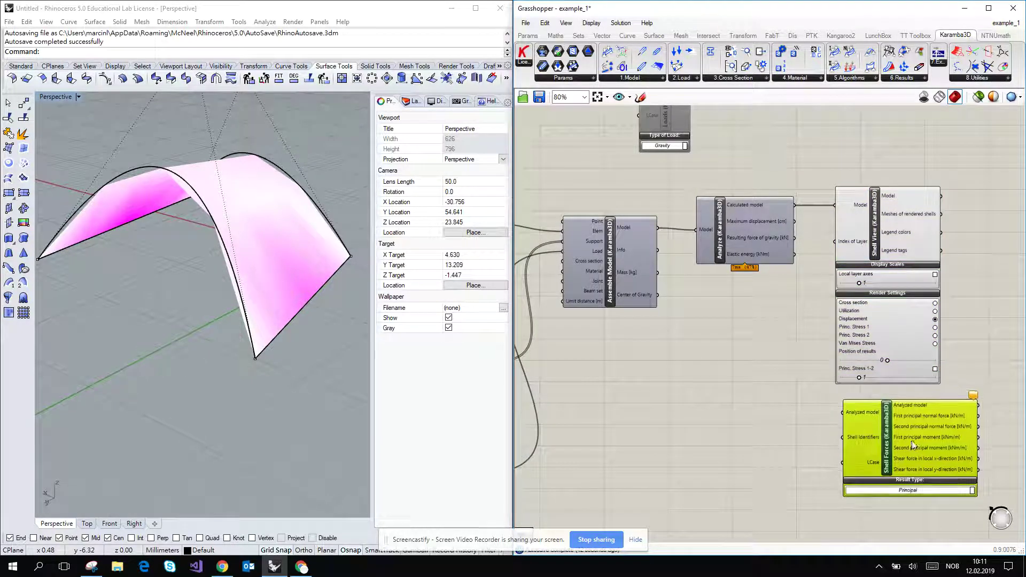
left_click(903, 78)
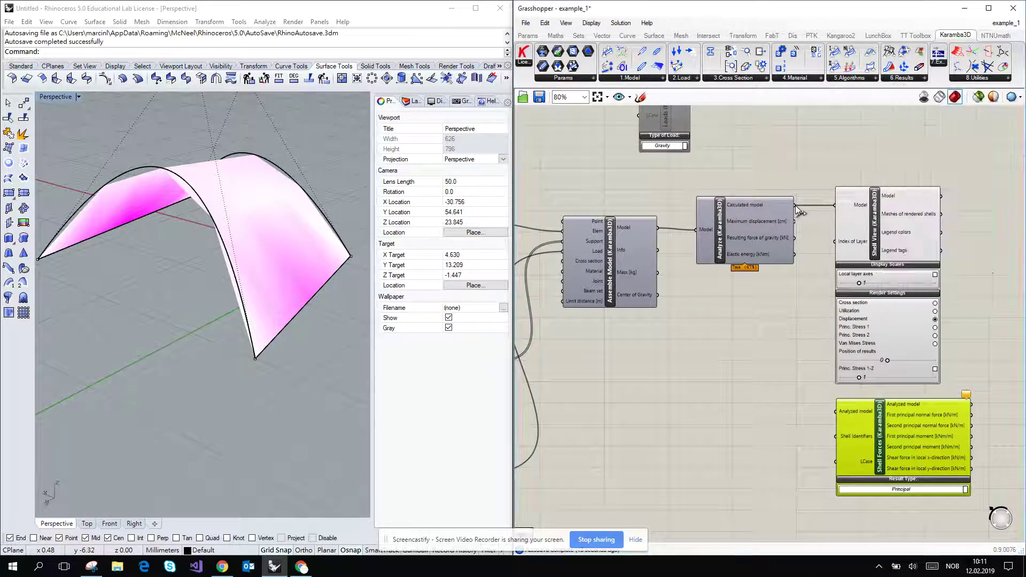
left_click_drag(795, 205, 835, 412)
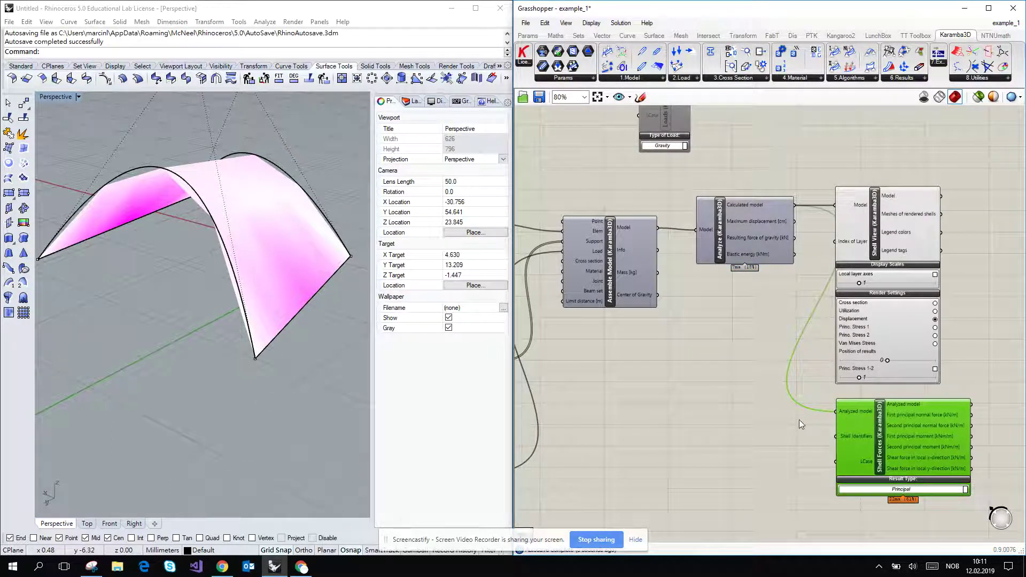
right_click_drag(799, 419, 808, 310)
scroll(976, 398, "up", 3)
scroll(984, 387, "up", 1)
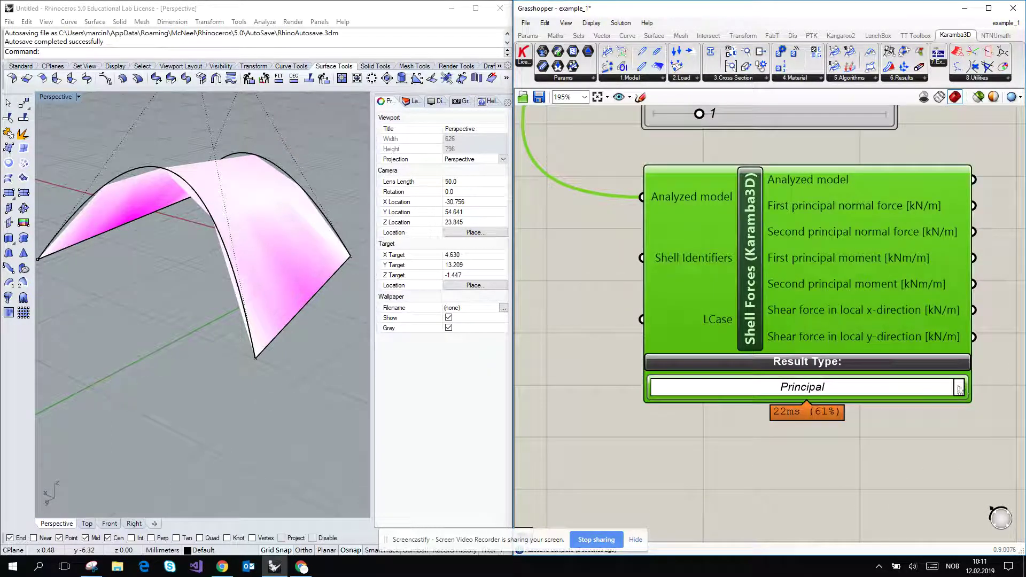
Set the Shell Forces result type to Principal
left_click(957, 386)
left_click(934, 388)
left_click(924, 388)
left_click(923, 411)
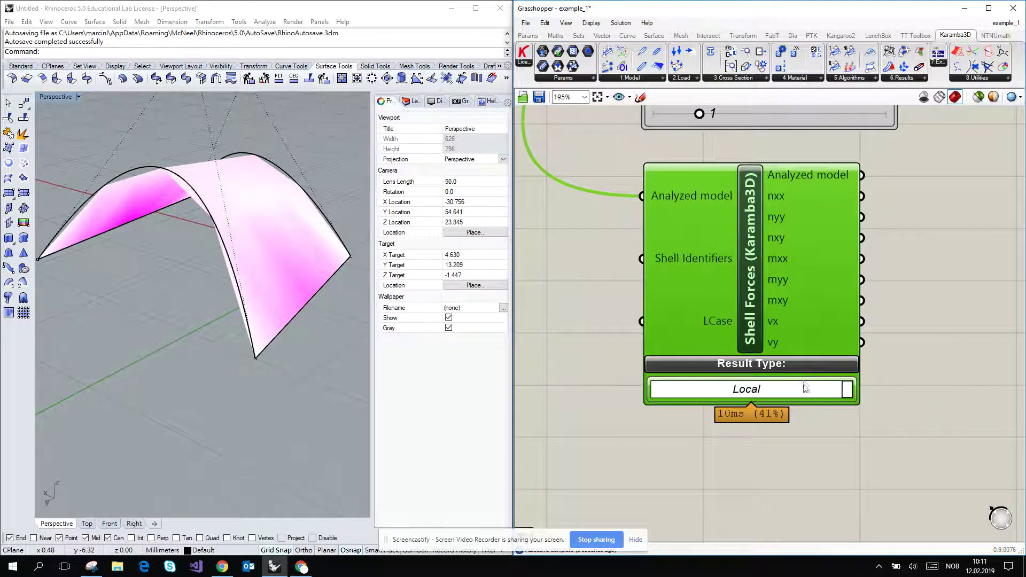
left_click(806, 388)
left_click(809, 390)
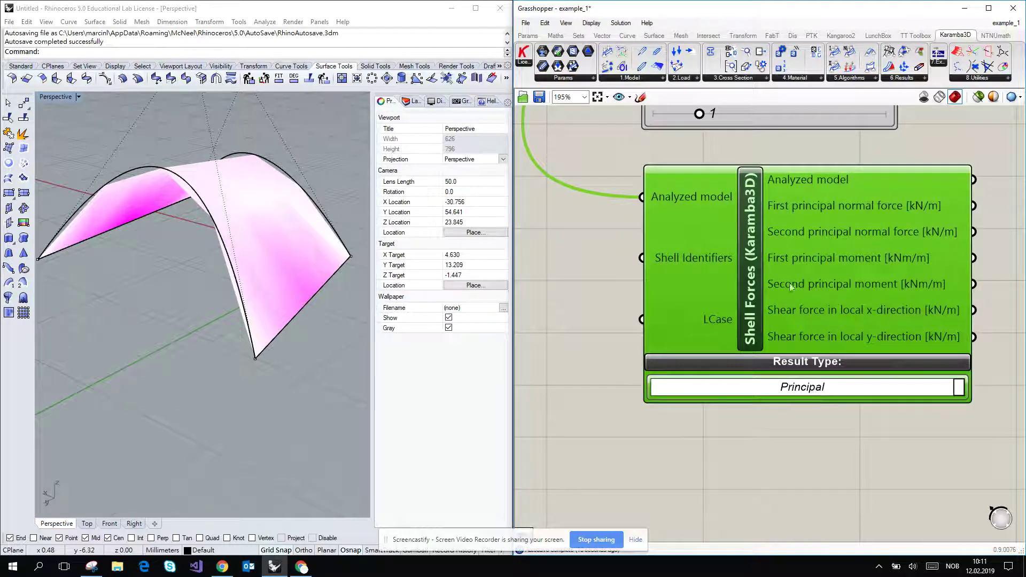
scroll(791, 287, "down", 3)
double_click(987, 216)
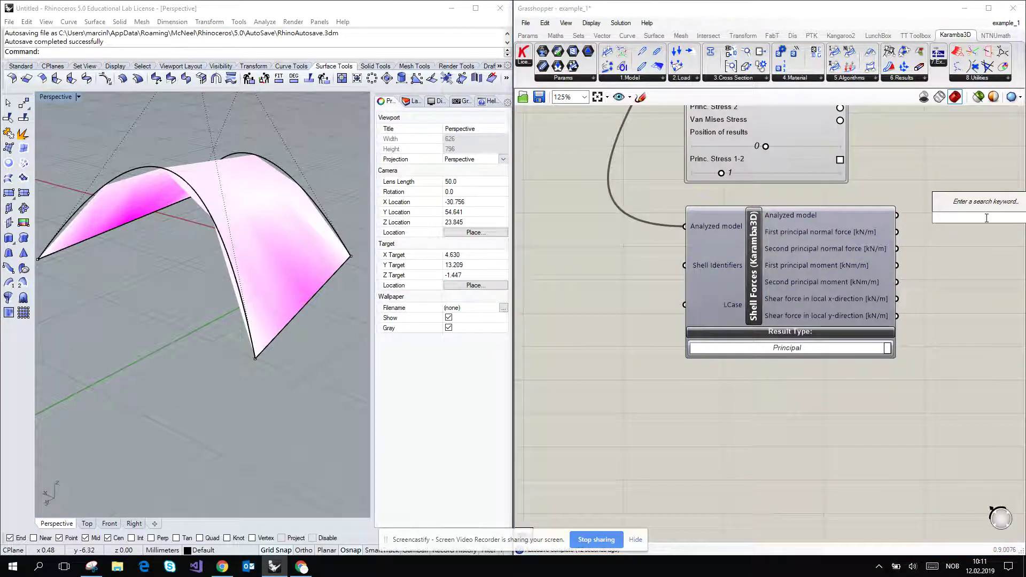
Add a Panel and wire Shell Forces' First principal normal force output into it
type("panel")
key("Return")
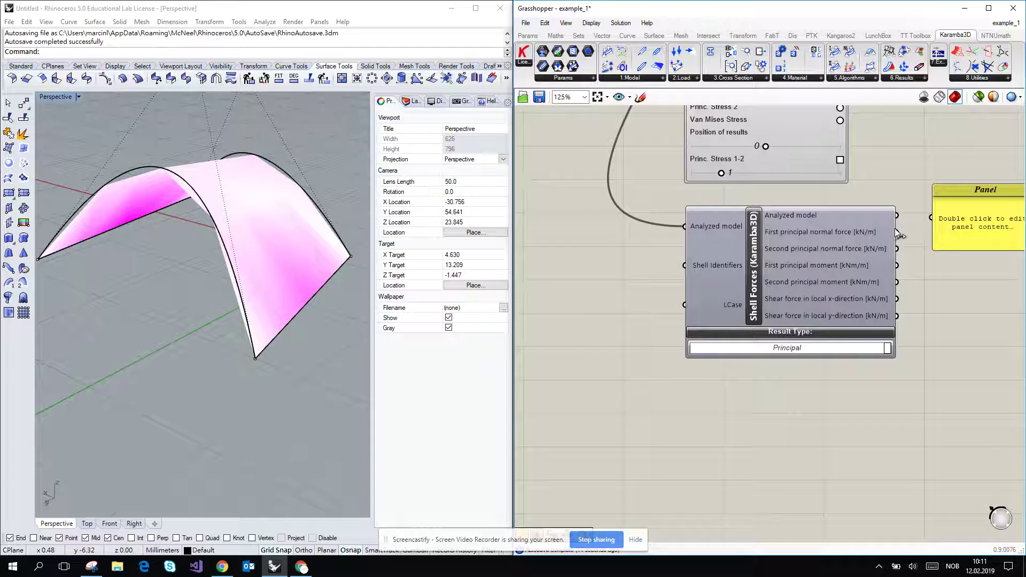
left_click_drag(895, 232, 932, 218)
right_click_drag(1013, 244, 912, 225)
Enlarge the Panel and place it beside Shell Forces, showing values from 17.960295 kN/m
left_click_drag(912, 232, 909, 426)
left_click_drag(892, 350, 916, 360)
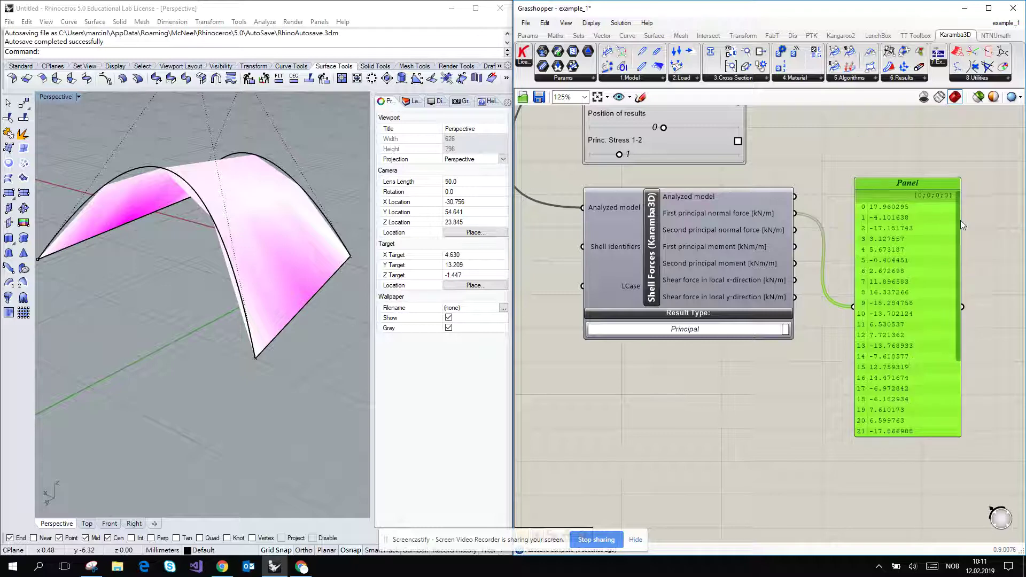
left_click_drag(959, 219, 956, 379)
scroll(810, 335, "down", 5)
scroll(811, 334, "up", 5)
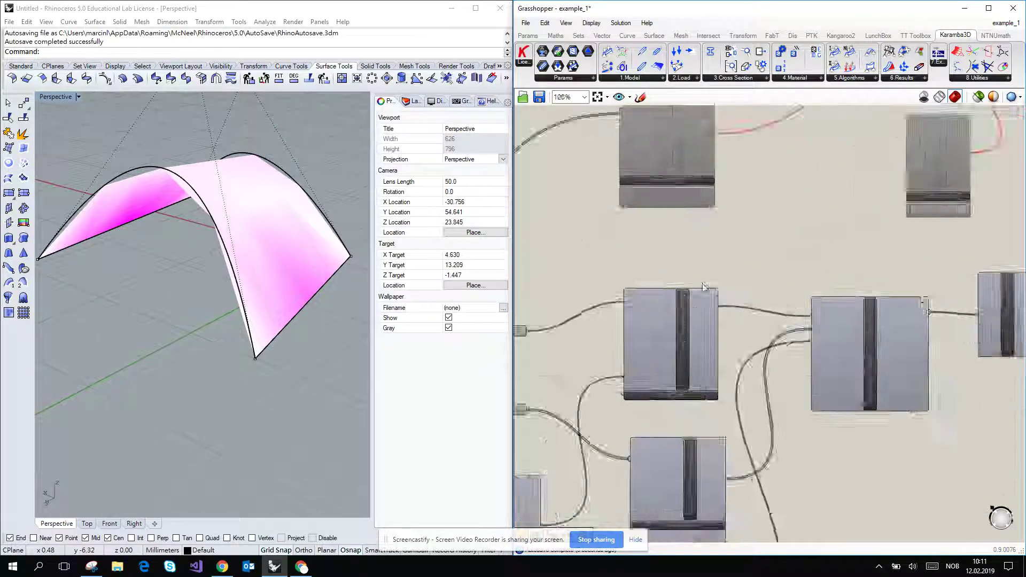
mouse_move(706, 316)
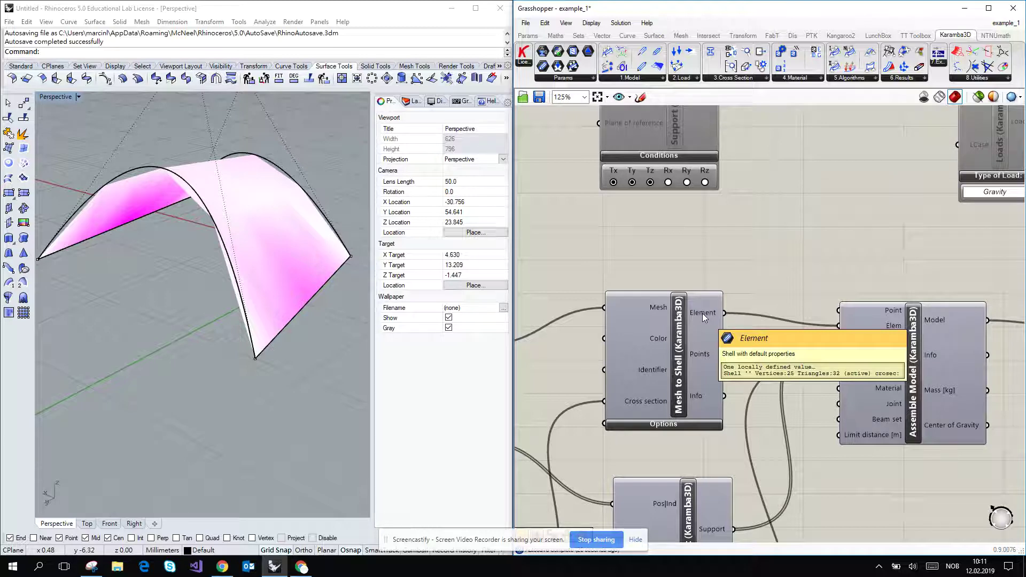
scroll(702, 313, "down", 5)
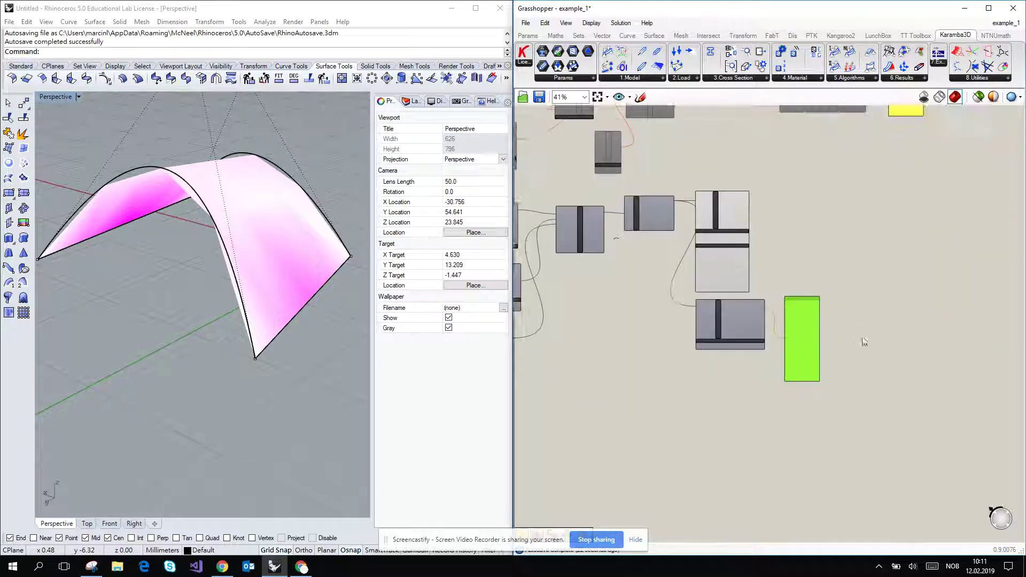
scroll(863, 342, "up", 5)
left_click(751, 254)
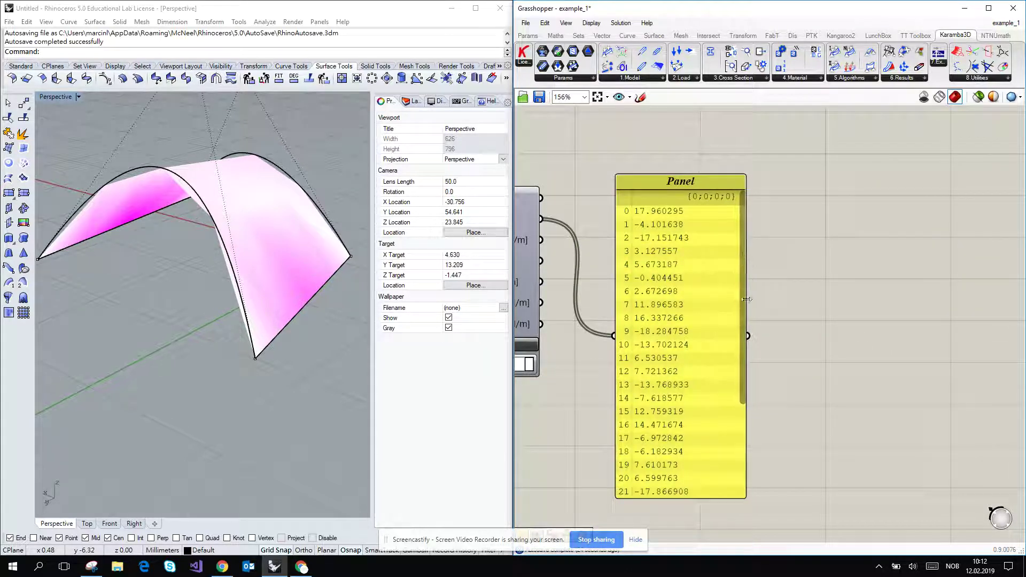
left_click_drag(745, 313, 687, 463)
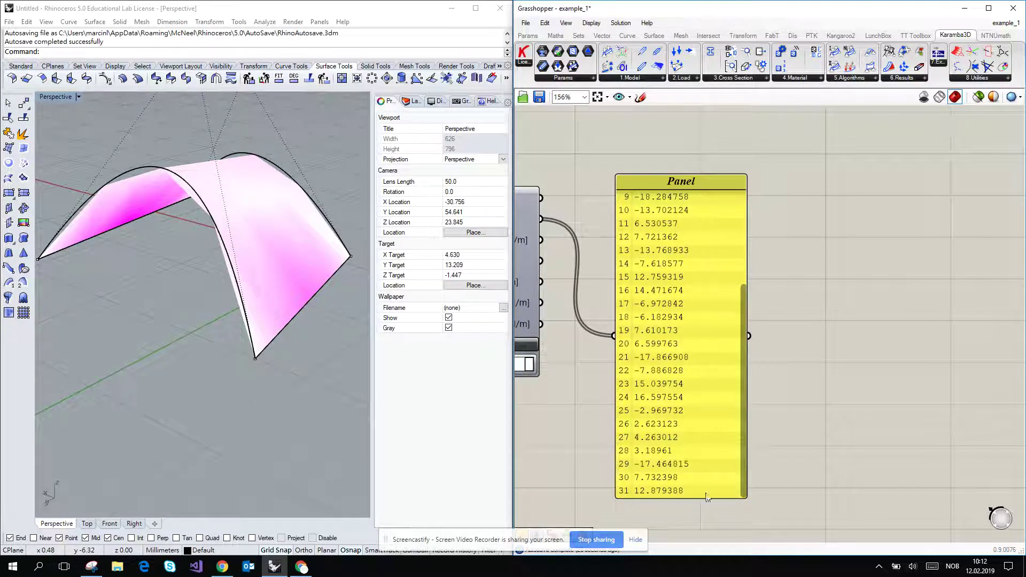
scroll(743, 412, "up", 5)
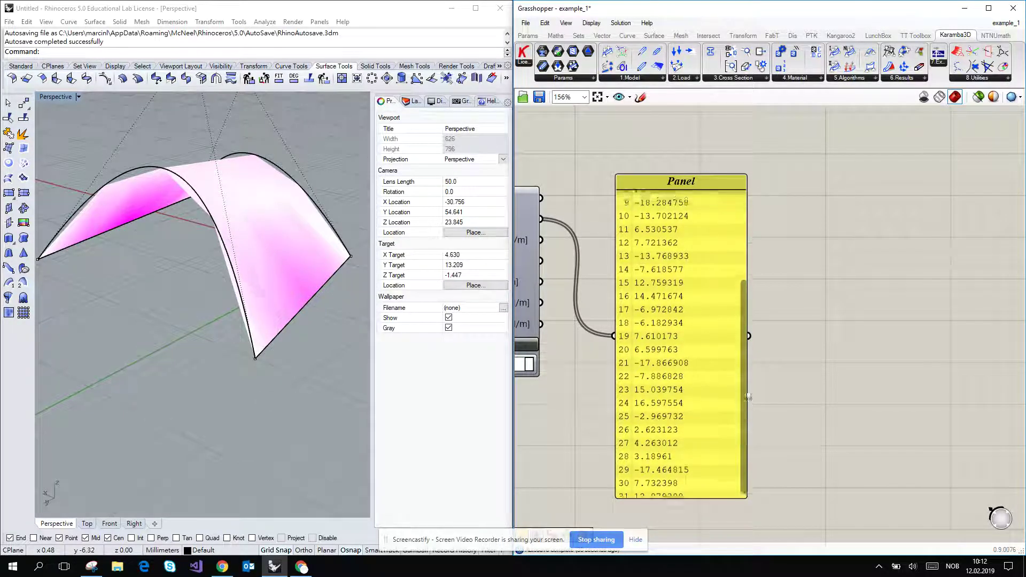
right_click_drag(743, 412, 965, 413)
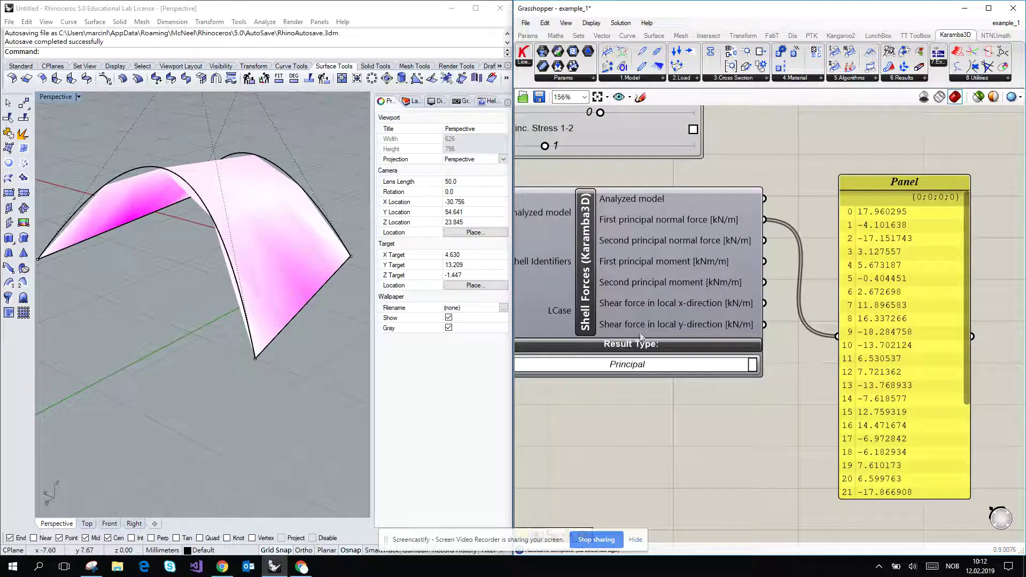
scroll(741, 428, "down", 2)
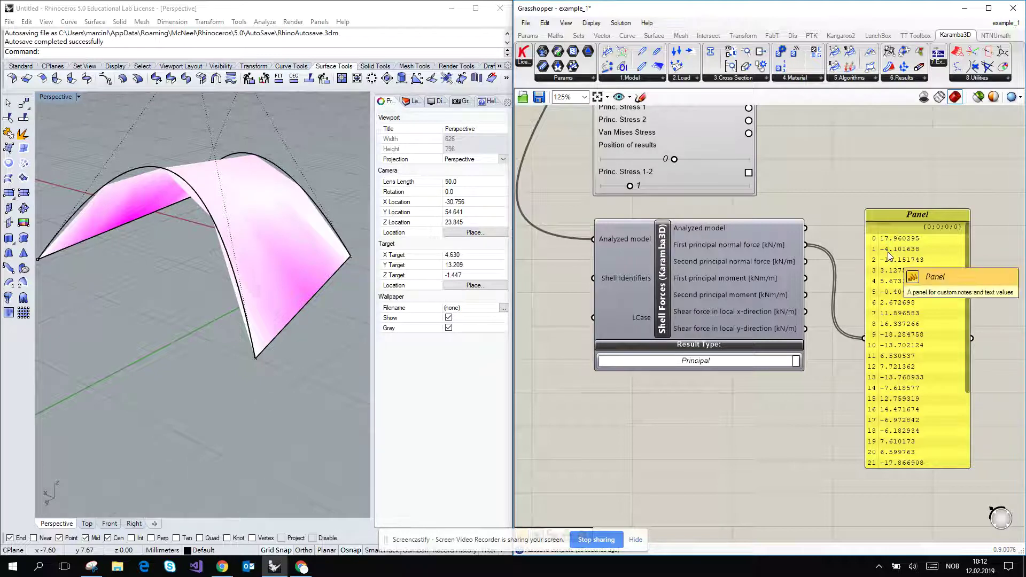
Graft the First principal normal force output, then ungraft it back to a flat list
right_click(755, 241)
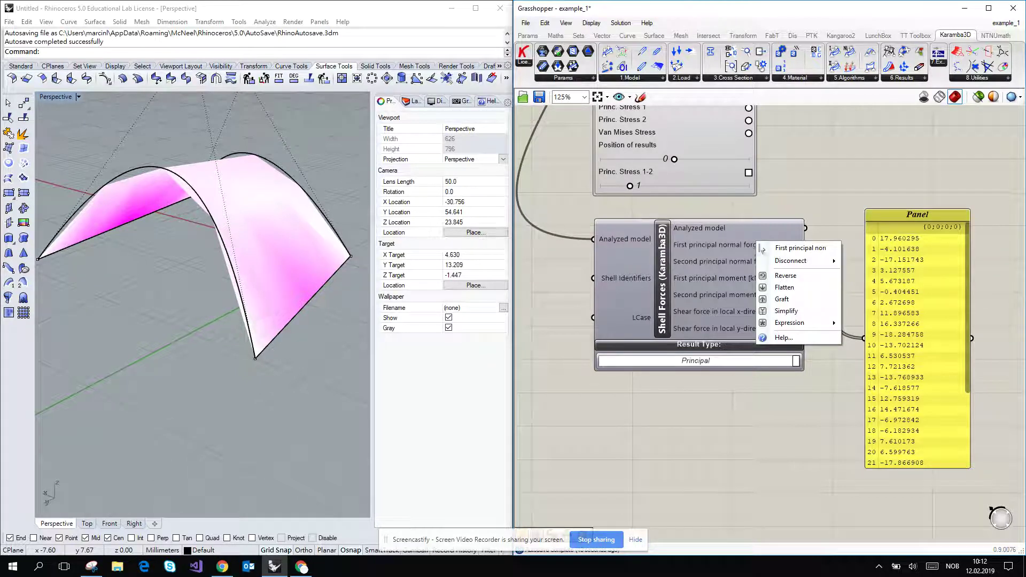
left_click(775, 311)
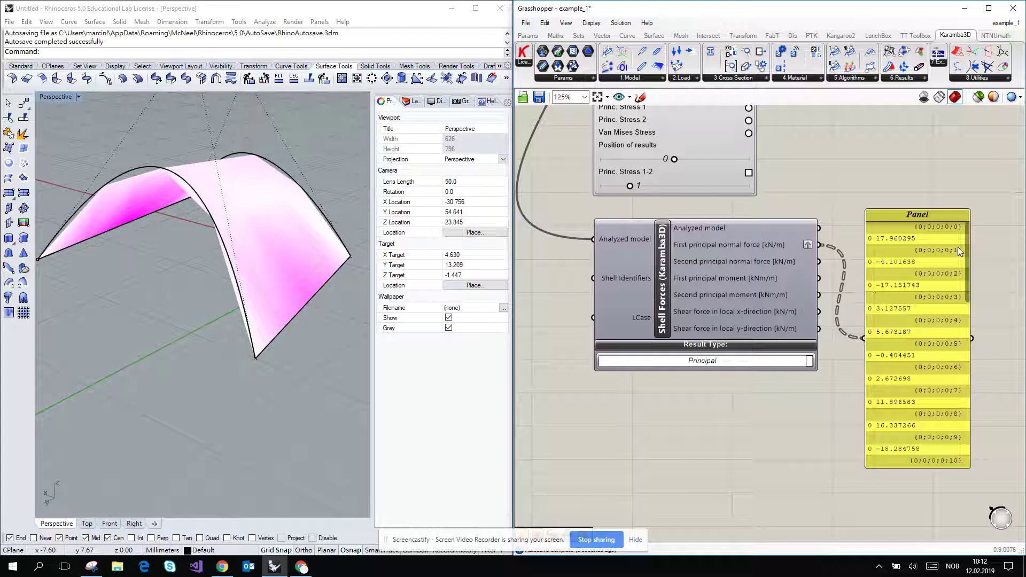
right_click(779, 246)
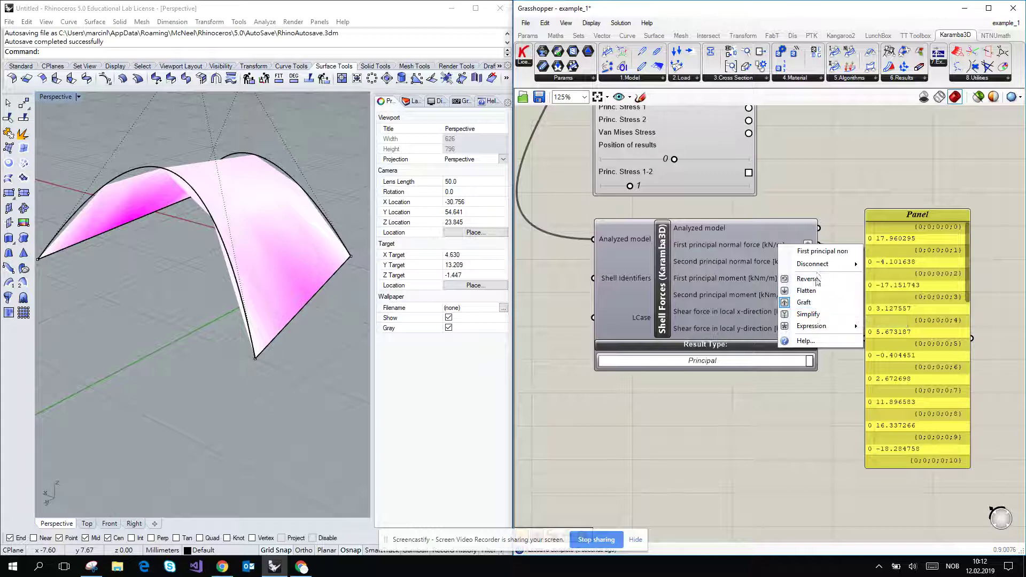
left_click(812, 302)
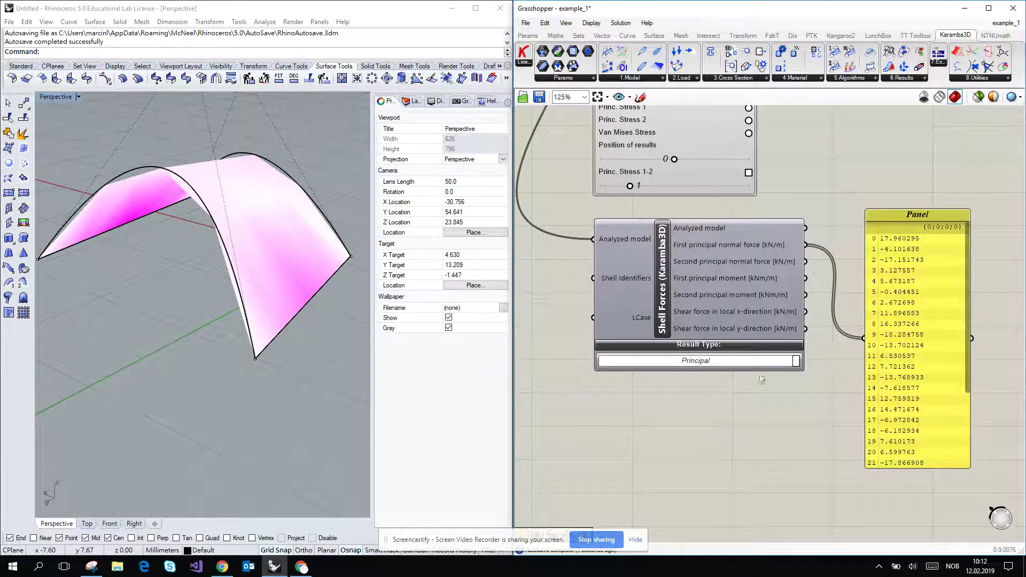
Bring Shell View into view and open the Karamba3D 6.Results component list
scroll(694, 321, "down", 5)
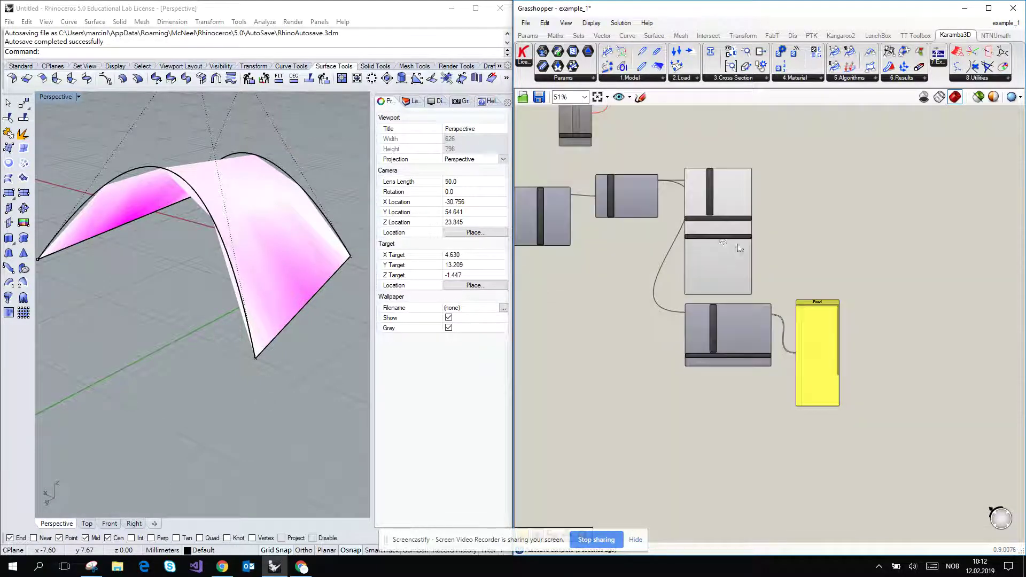
scroll(736, 195, "up", 3)
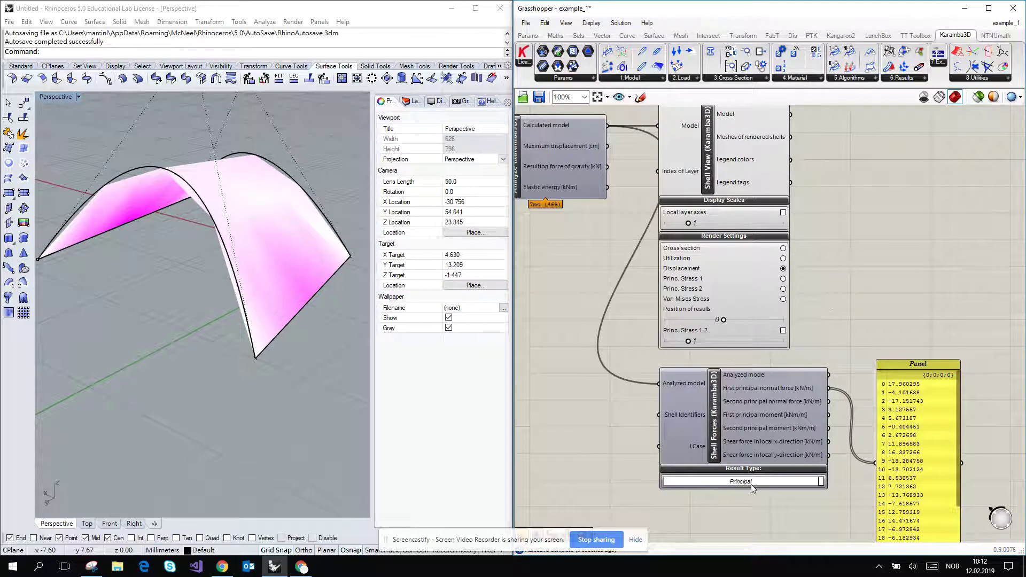
right_click_drag(827, 328, 799, 514)
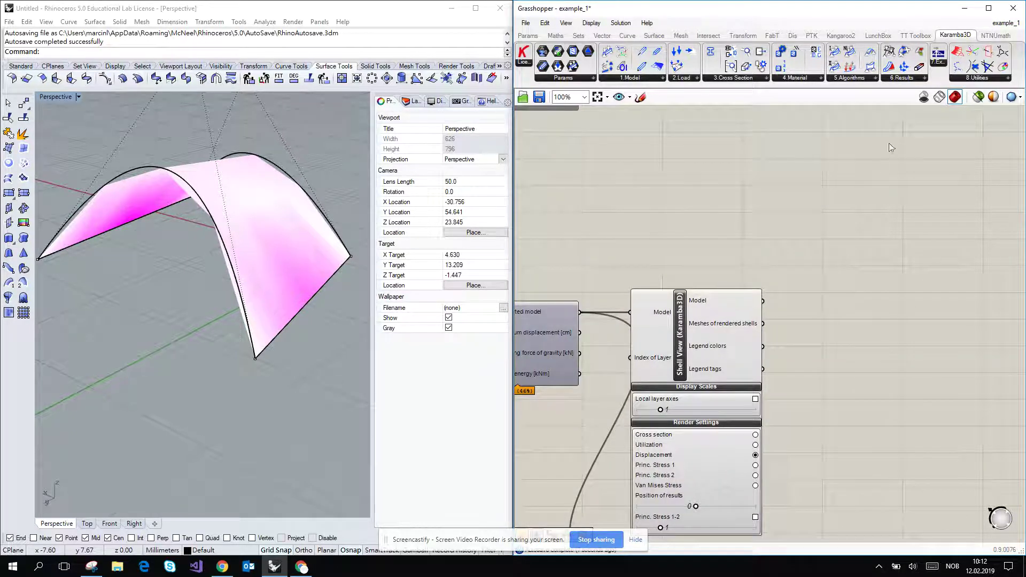
left_click(904, 79)
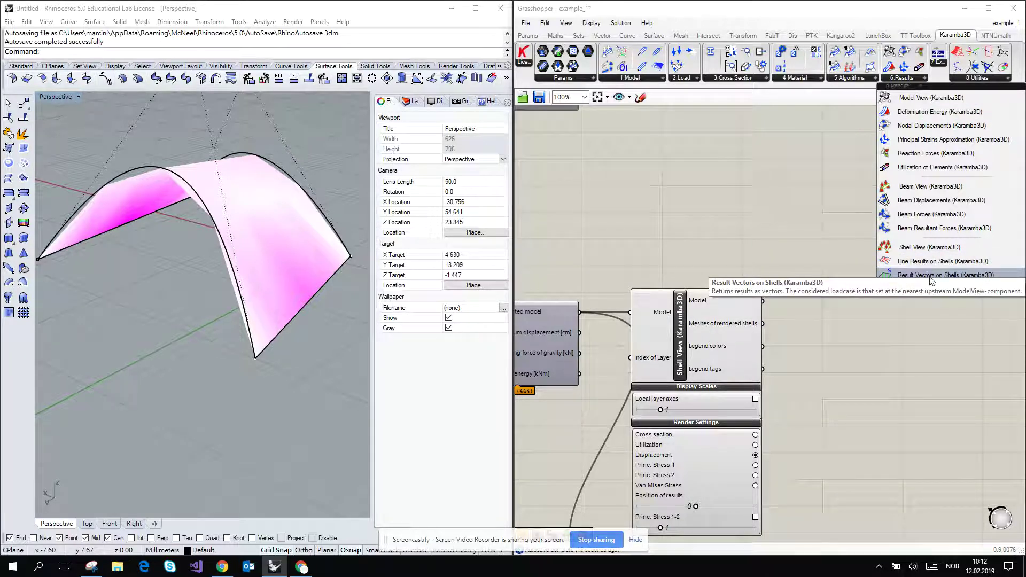
left_click(938, 262)
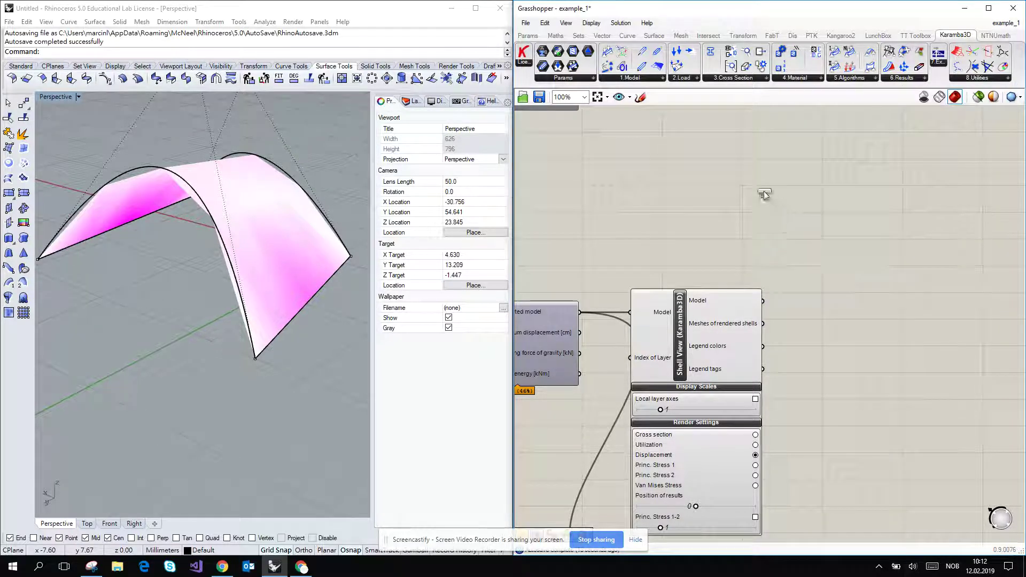
left_click(765, 194)
right_click_drag(831, 315, 885, 348)
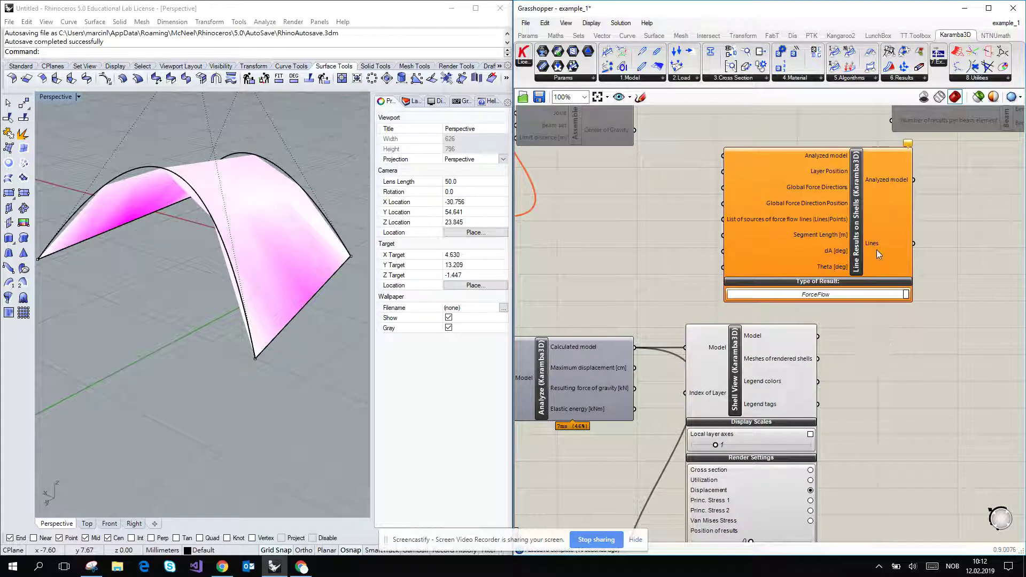
left_click(858, 245)
scroll(834, 257, "down", 5)
scroll(799, 276, "up", 3)
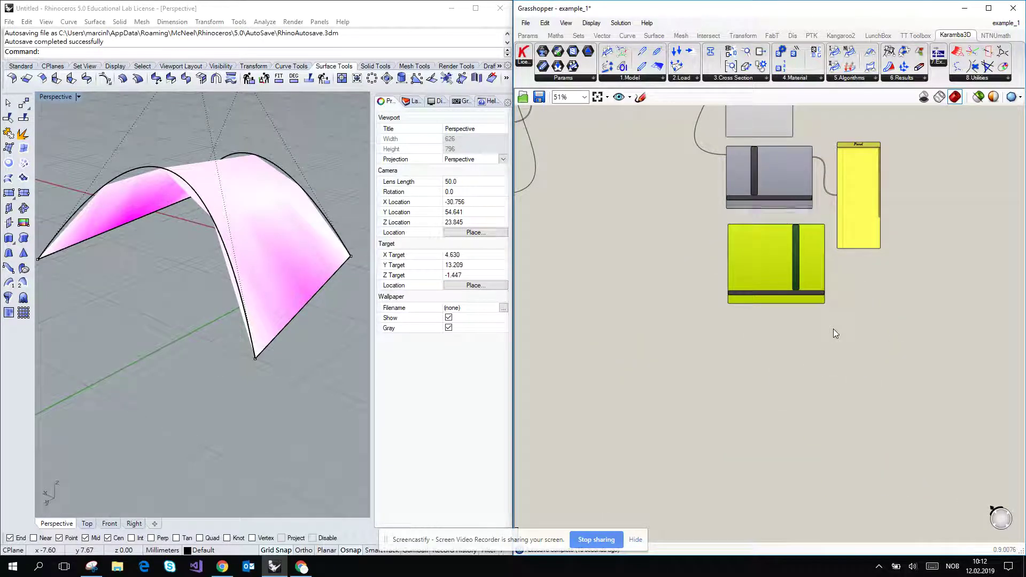
scroll(814, 388, "down", 2)
scroll(765, 215, "up", 3)
left_click_drag(764, 215, 800, 434)
scroll(801, 438, "up", 2)
right_click_drag(752, 367, 760, 256)
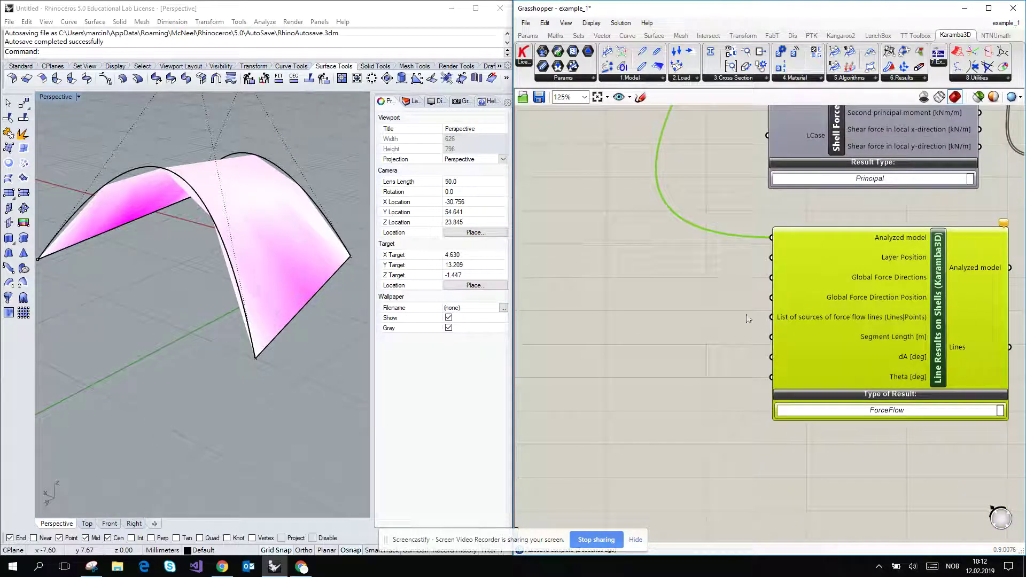
left_click(887, 411)
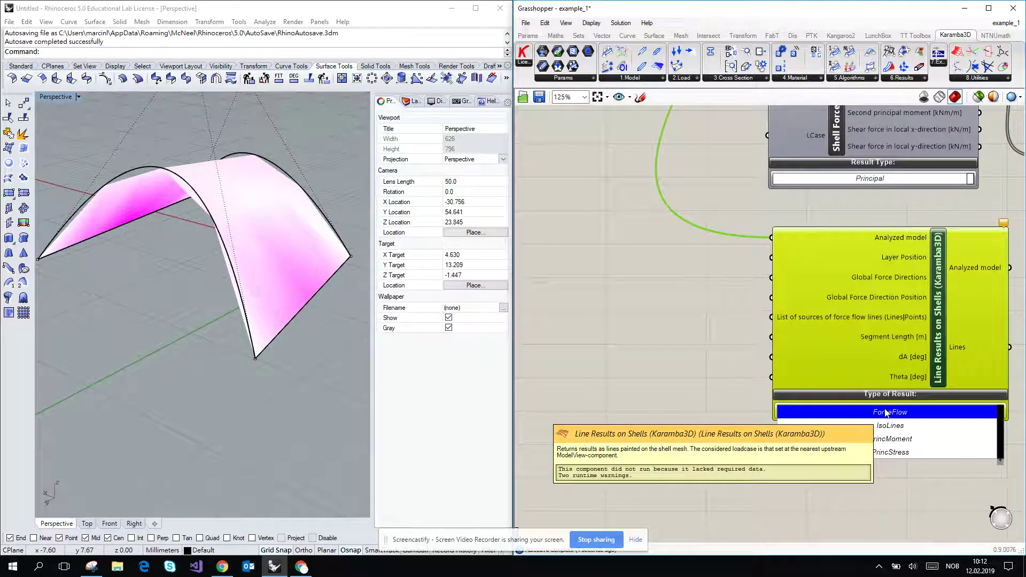
left_click(885, 412)
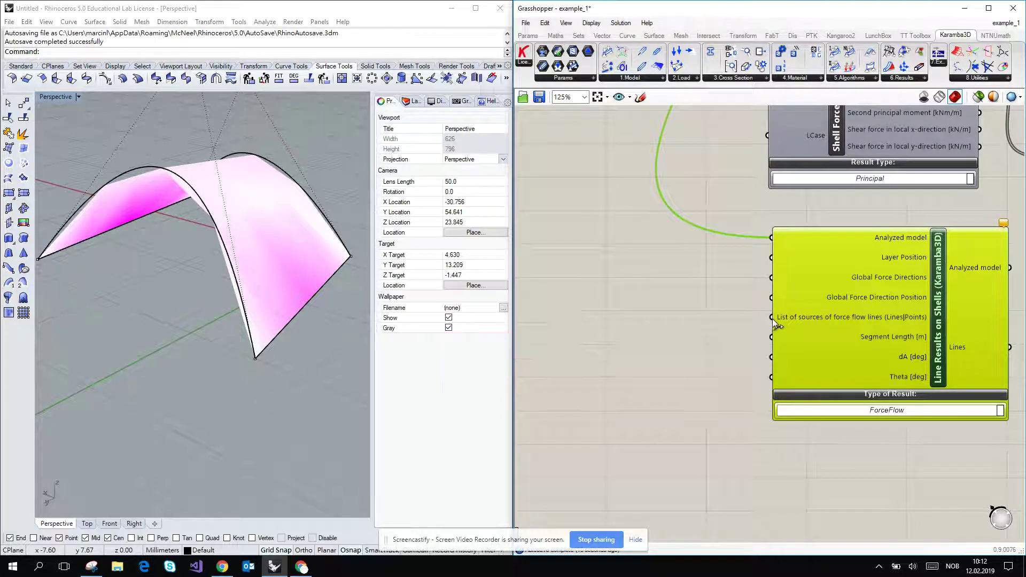
scroll(777, 319, "down", 4)
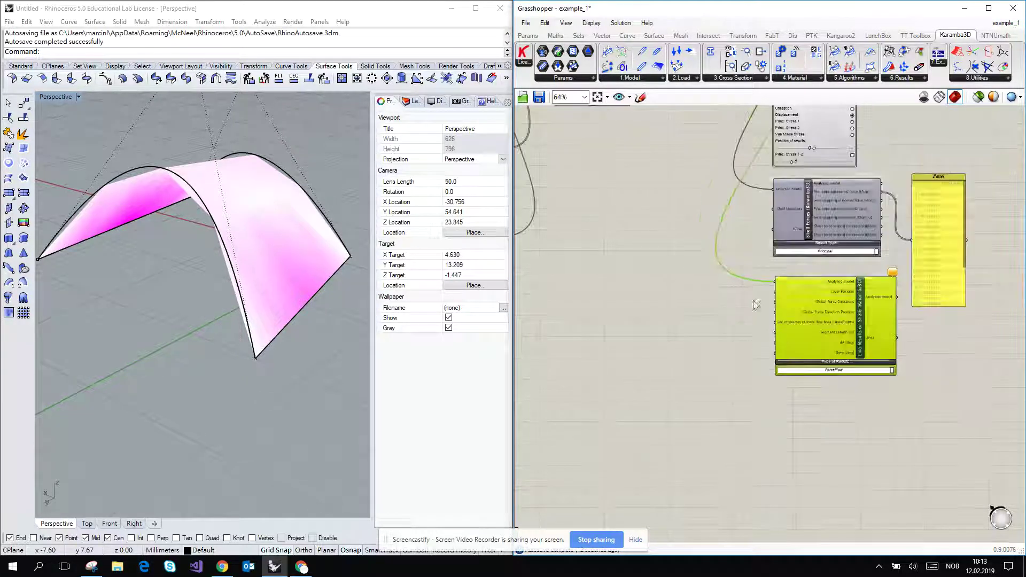
scroll(751, 187, "up", 1)
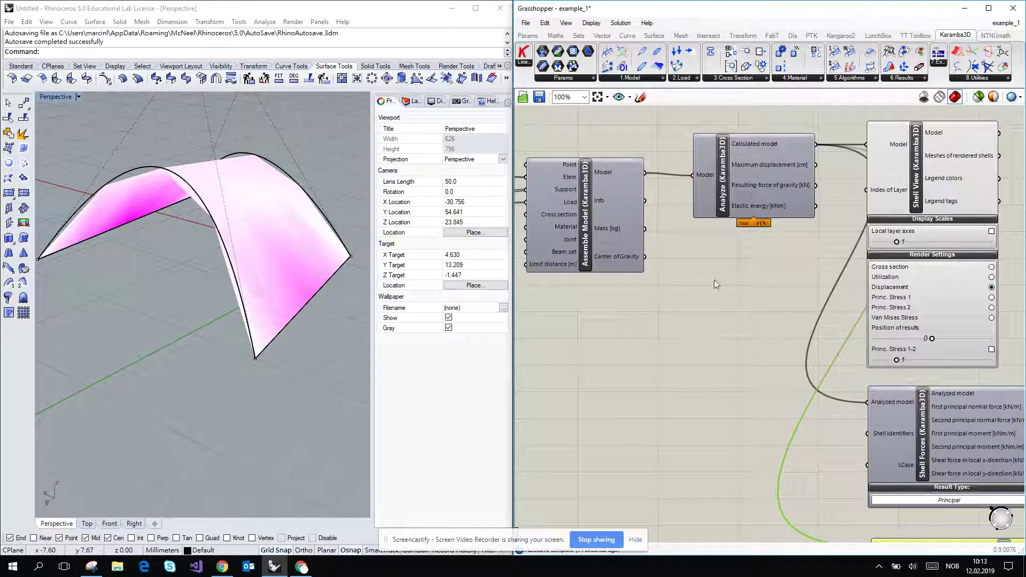
scroll(714, 280, "up", 1)
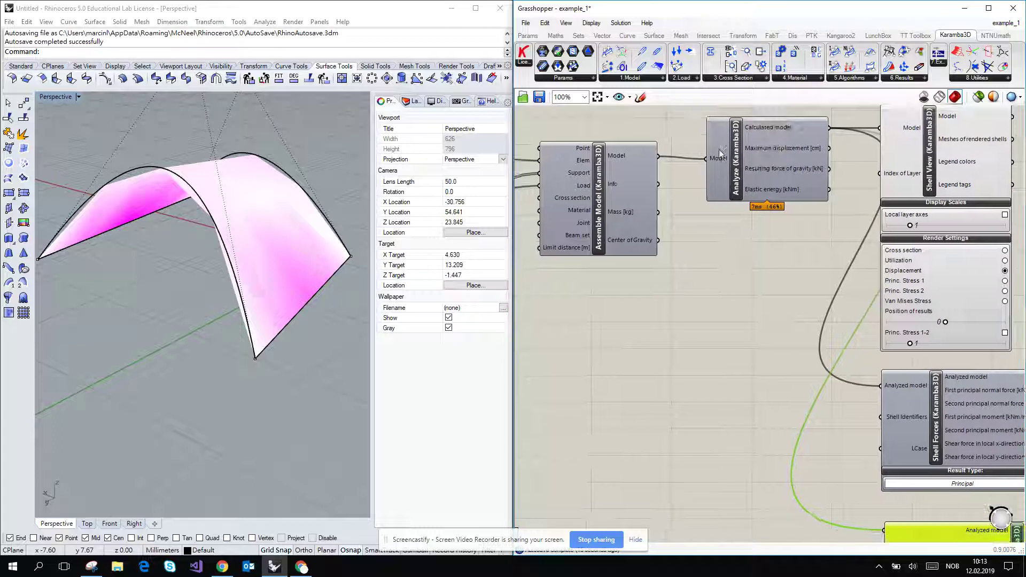
left_click(646, 78)
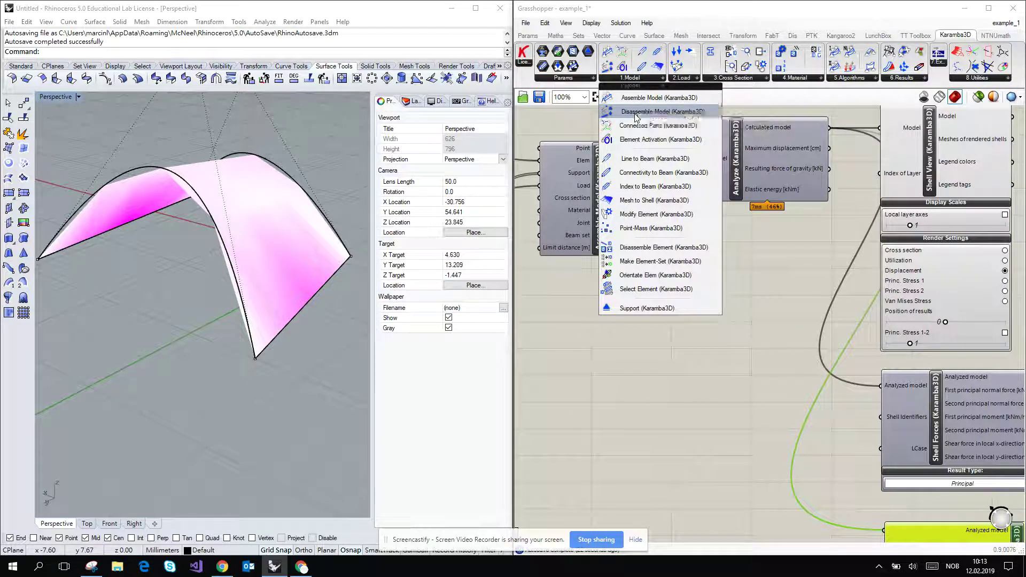
Place Disassemble Model, feed it the assembled model, and send its Points to Line Results
left_click_drag(636, 115, 724, 315)
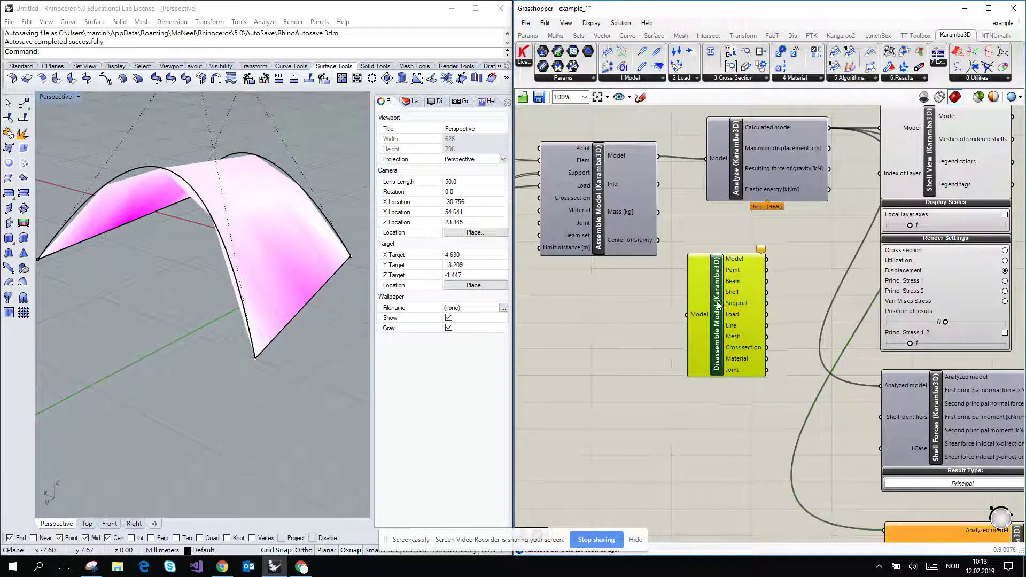
left_click_drag(659, 156, 688, 314)
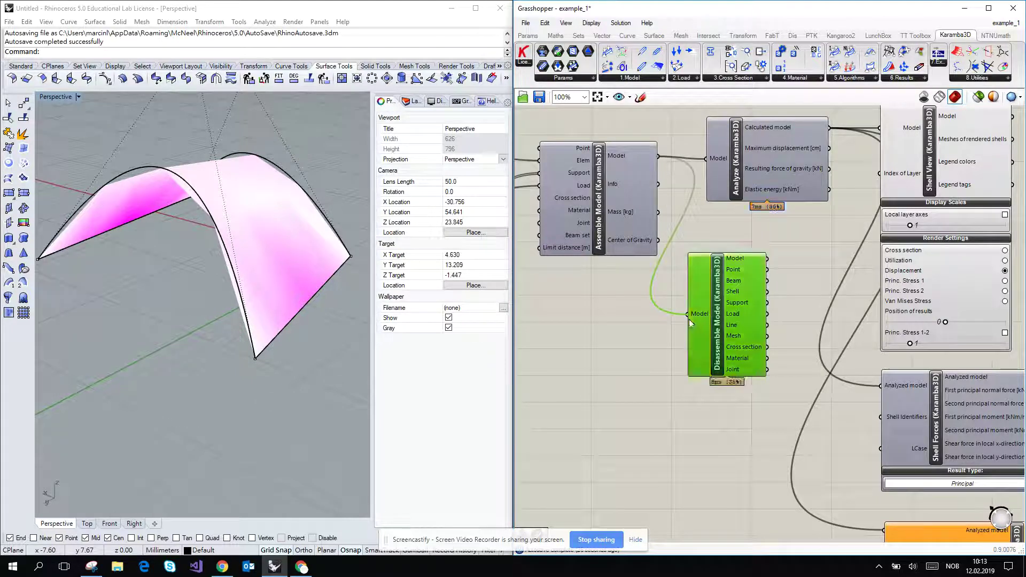
mouse_move(729, 270)
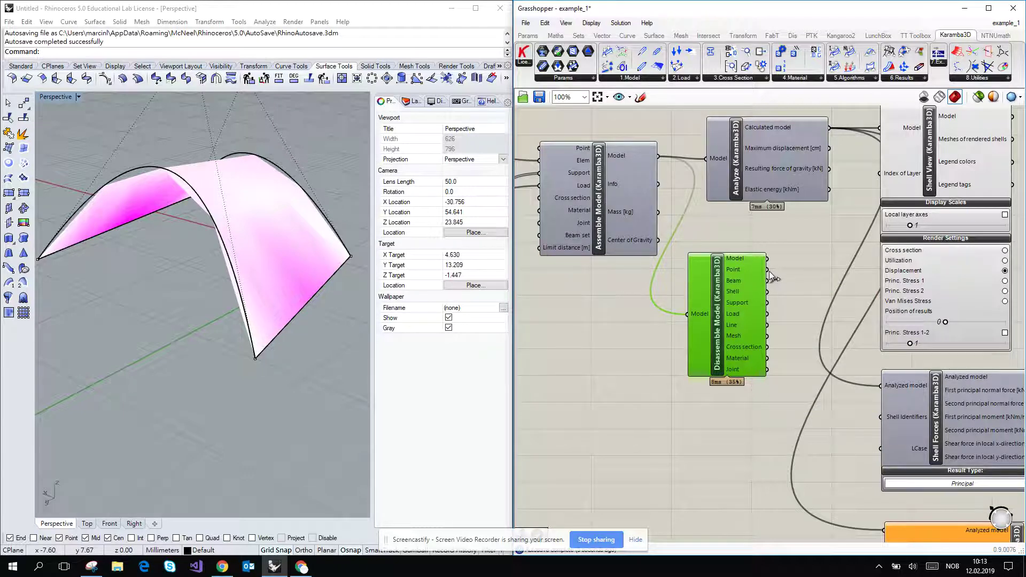
left_click_drag(768, 270, 868, 448)
Plug the node points into the force-flow sources input of Line Results on Shells
scroll(801, 277, "down", 2)
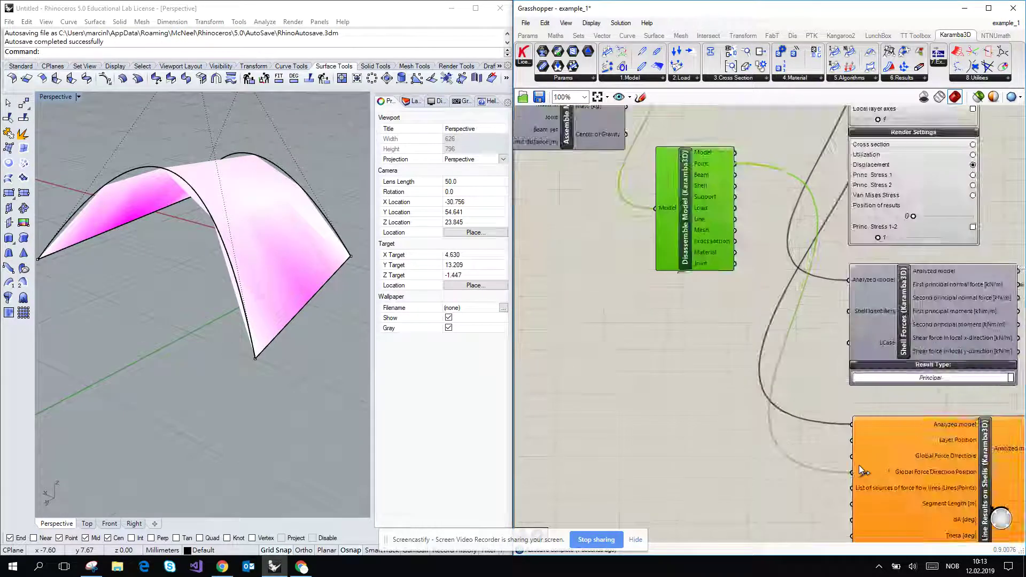
left_click_drag(861, 470, 851, 490)
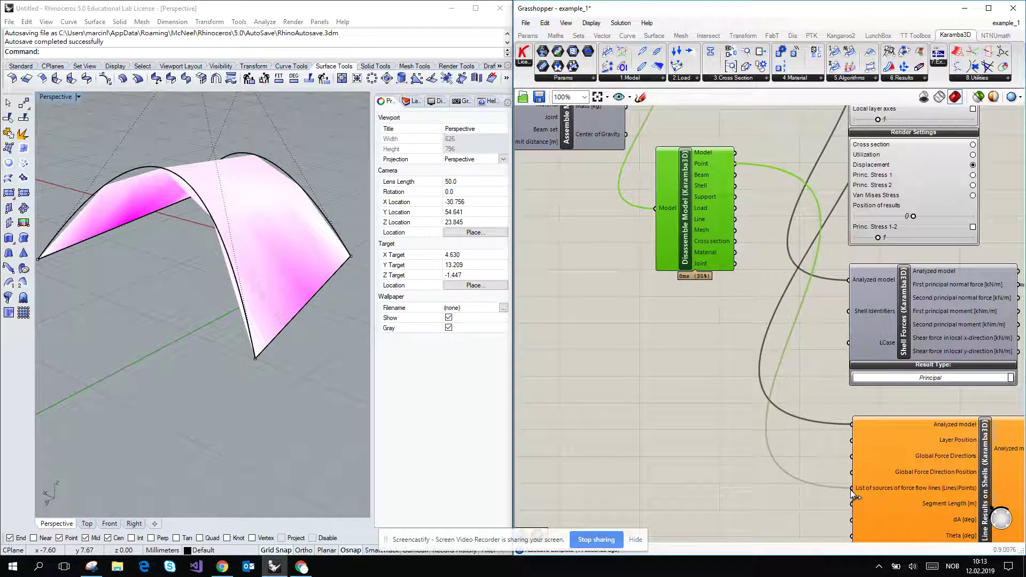
scroll(678, 327, "down", 3)
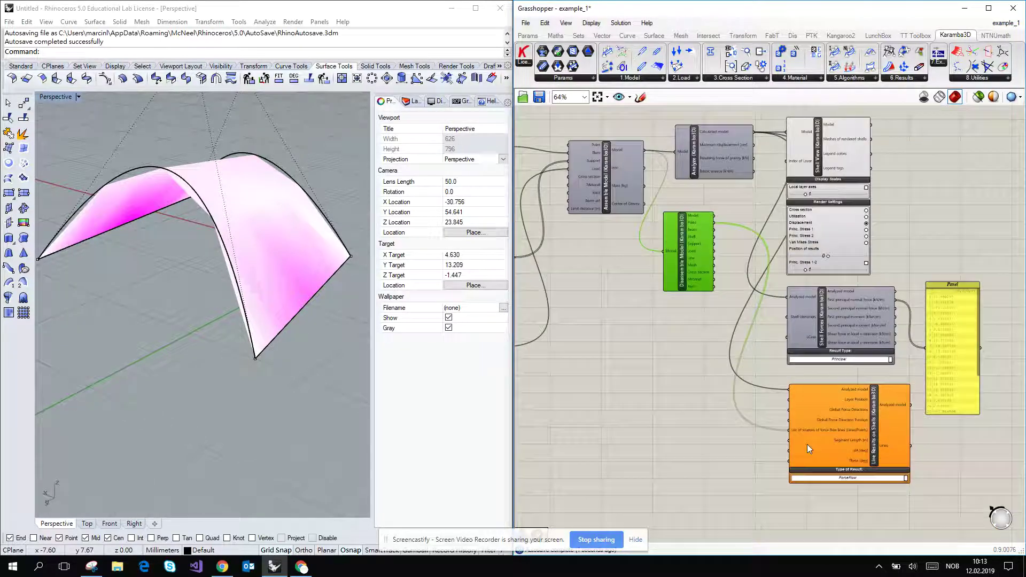
scroll(806, 444, "up", 3)
left_click(849, 498)
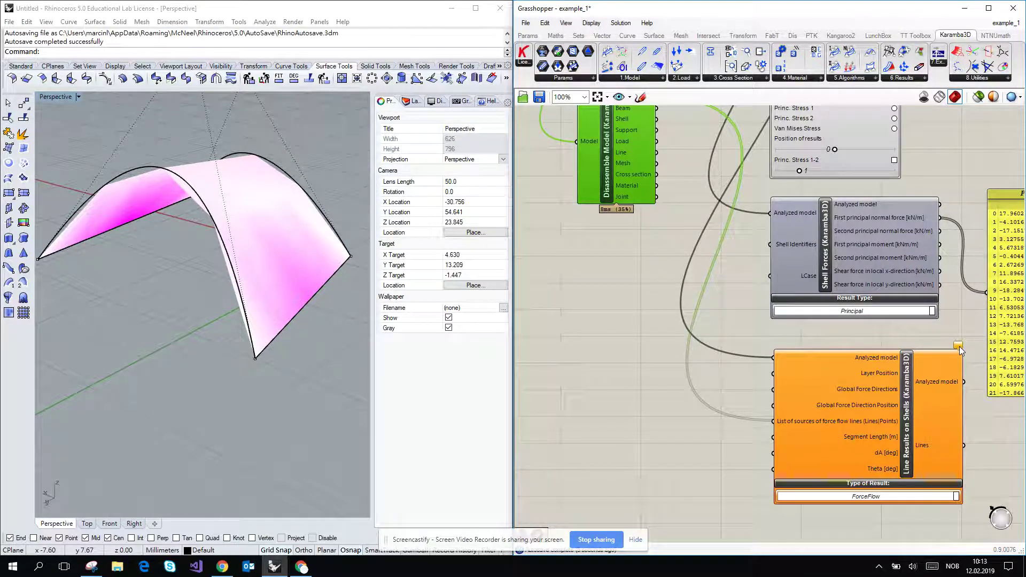
mouse_move(959, 349)
left_click(869, 511)
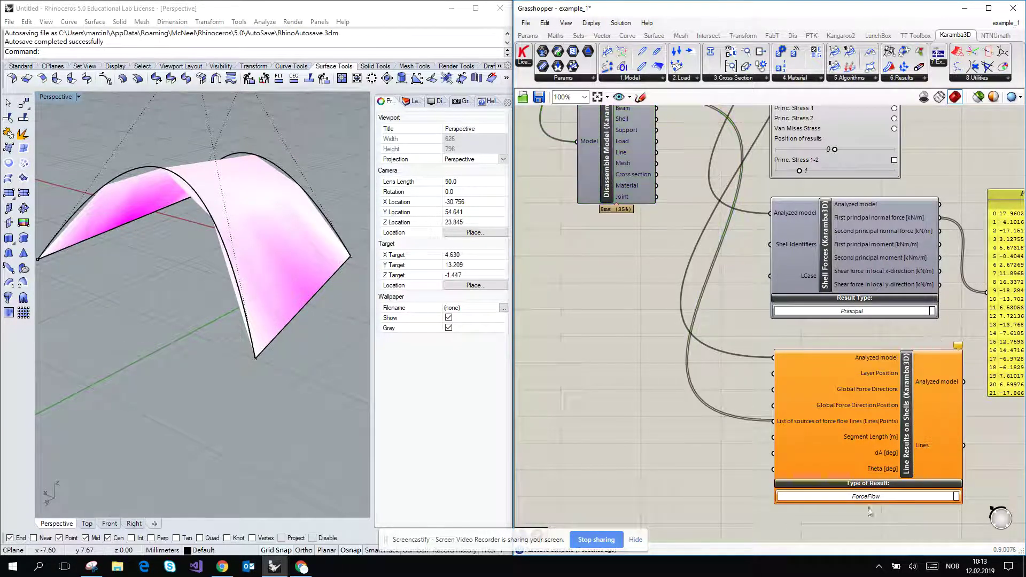
right_click_drag(686, 218, 626, 182)
Set Line Results on Shells to IsoLines and feed node points into Vals|Pts|Lines
left_click(770, 451)
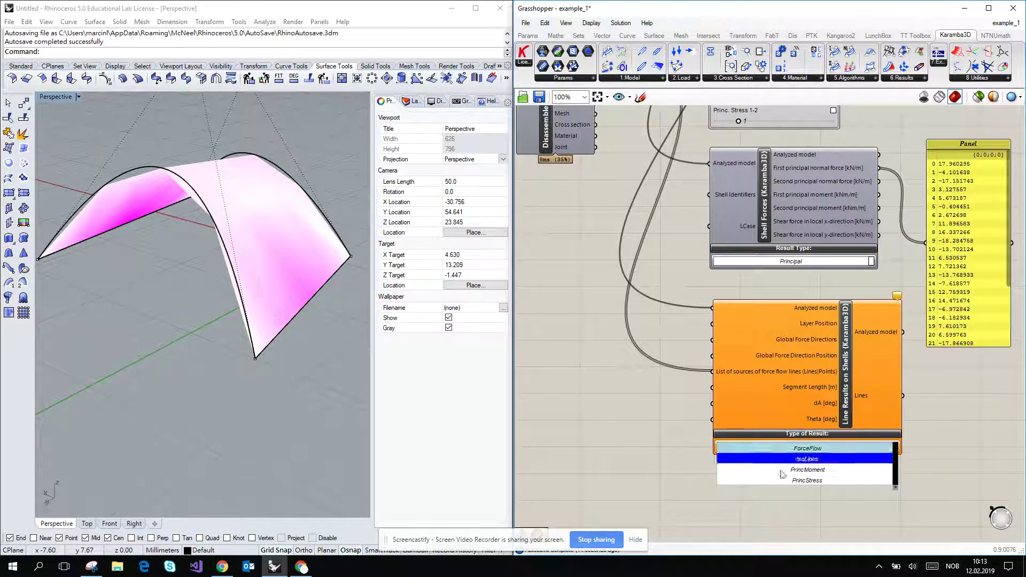
left_click(783, 462)
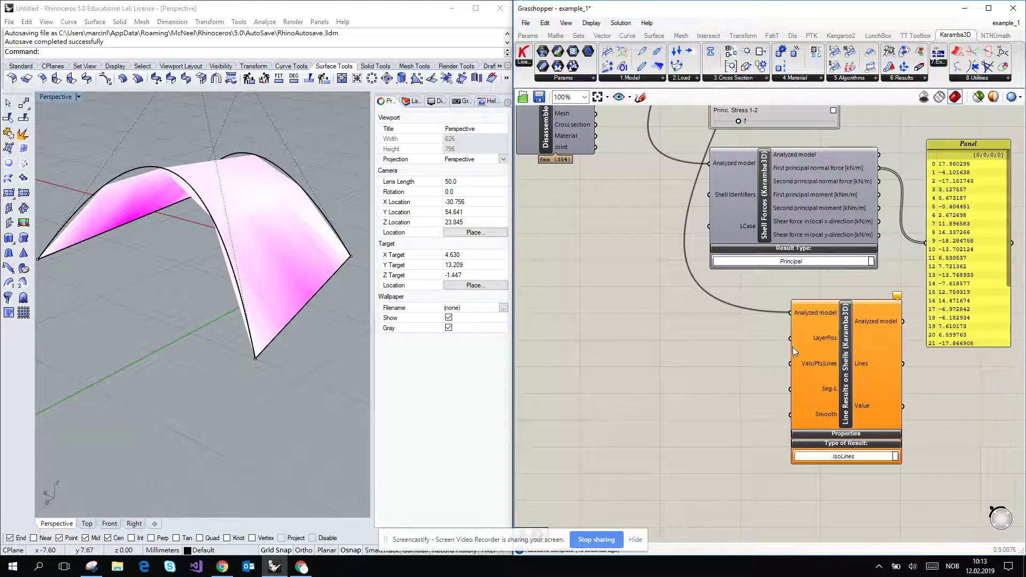
scroll(795, 366, "down", 2)
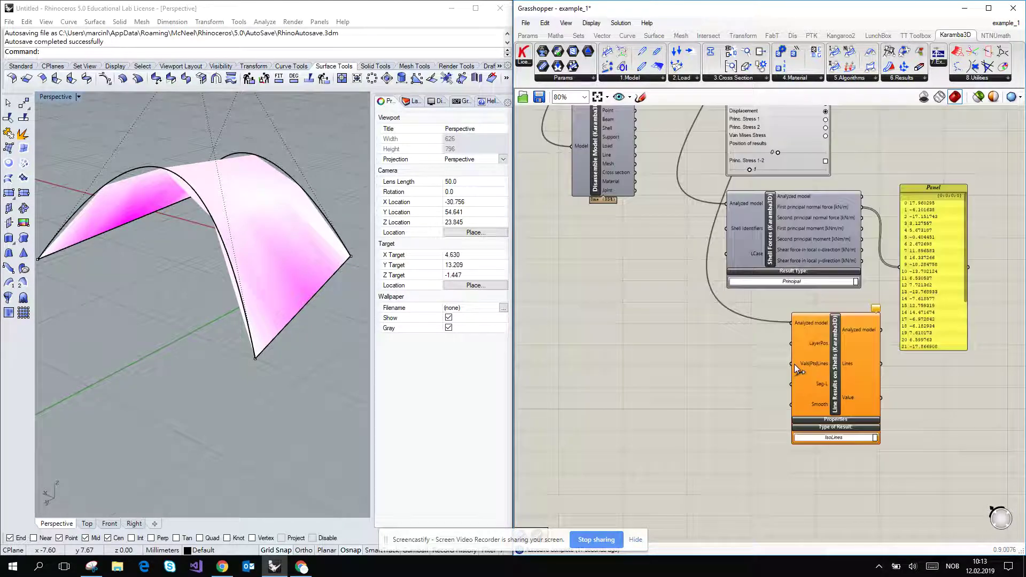
left_click_drag(795, 367, 639, 126)
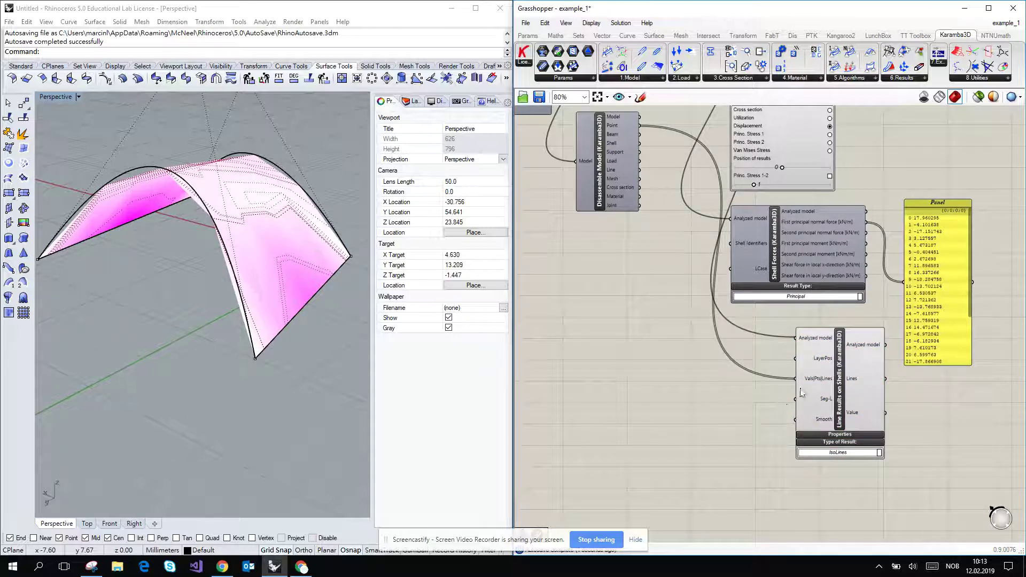
scroll(801, 393, "up", 4)
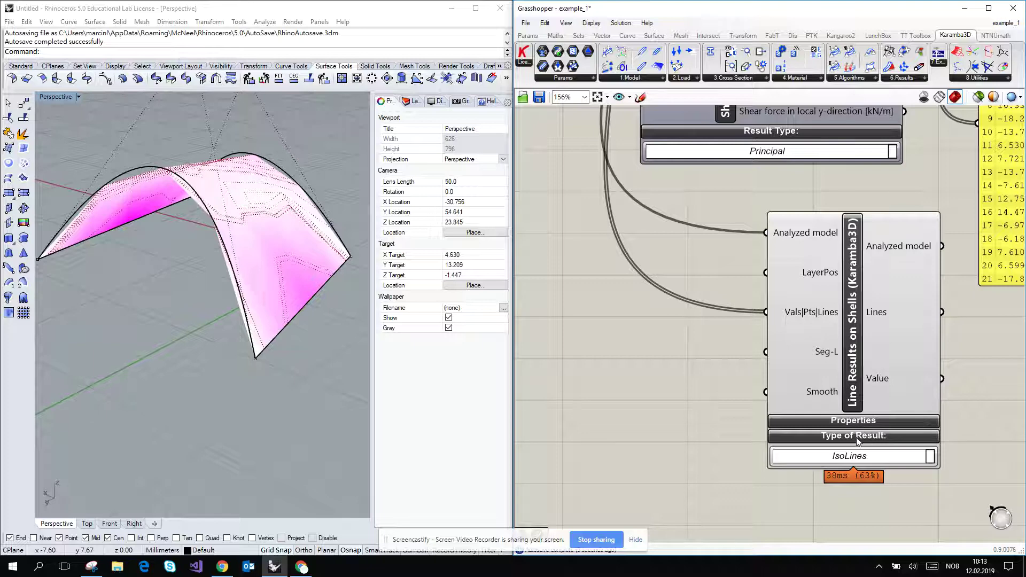
Expand the result properties and base the isolines on Sig1 stress
left_click(857, 421)
scroll(855, 414, "down", 3)
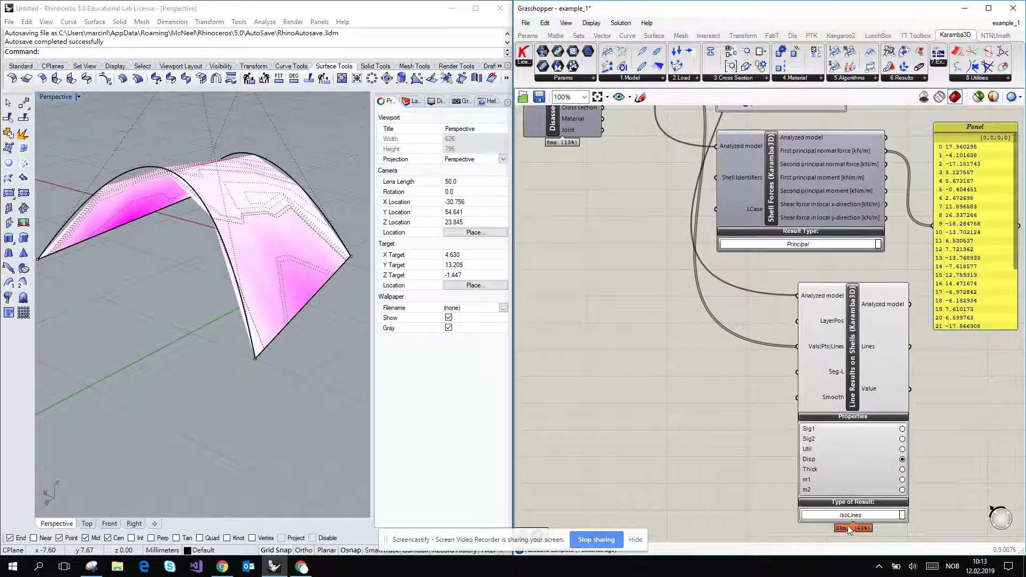
scroll(849, 529, "up", 1)
right_click_drag(224, 261, 256, 233)
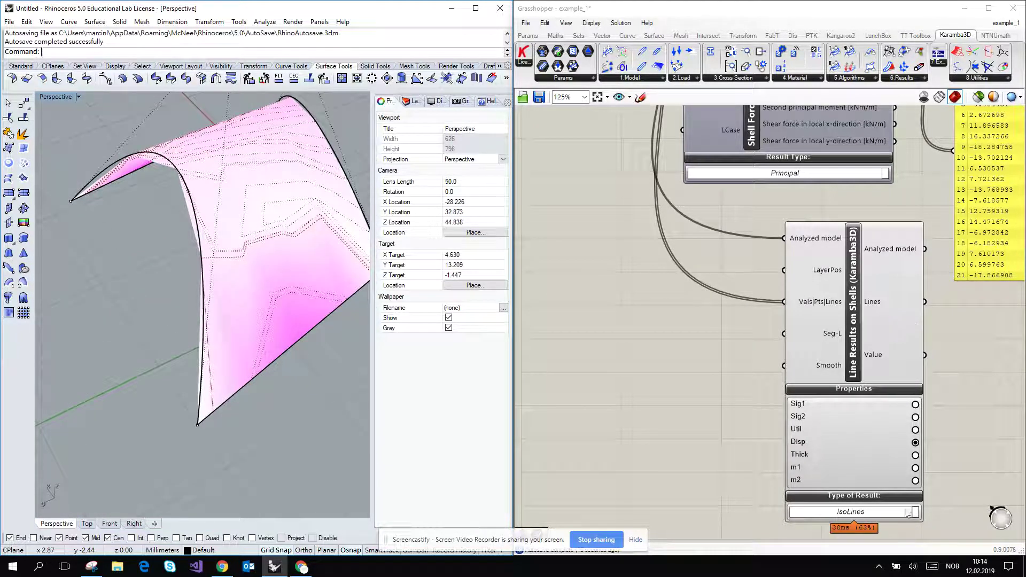
left_click(915, 404)
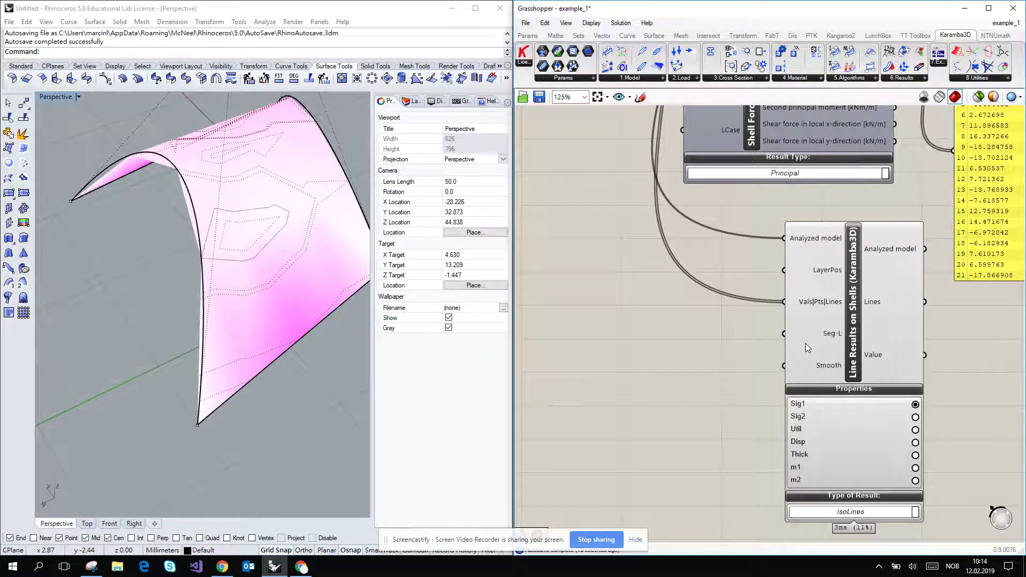
scroll(805, 346, "down", 5)
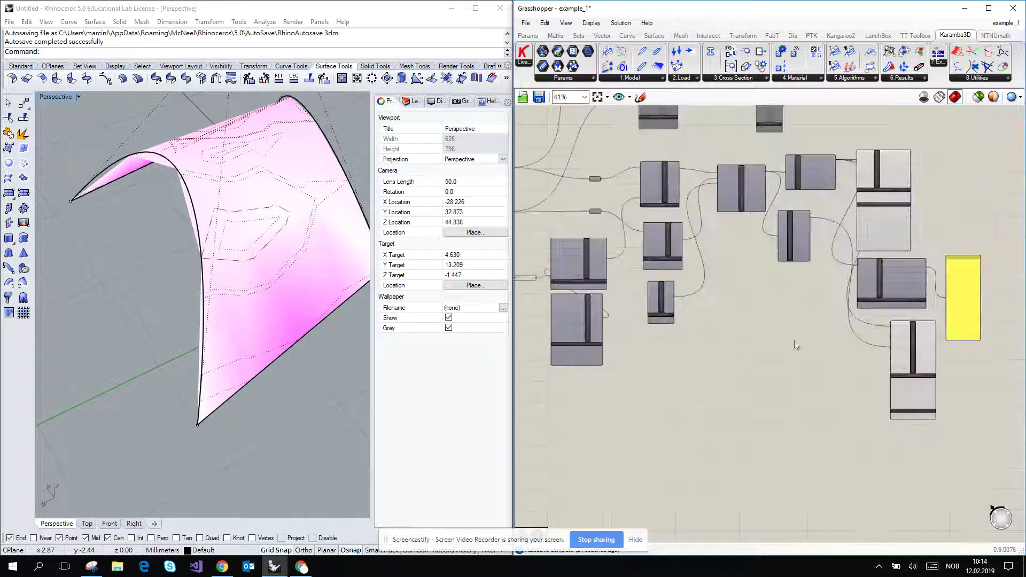
scroll(796, 346, "up", 5)
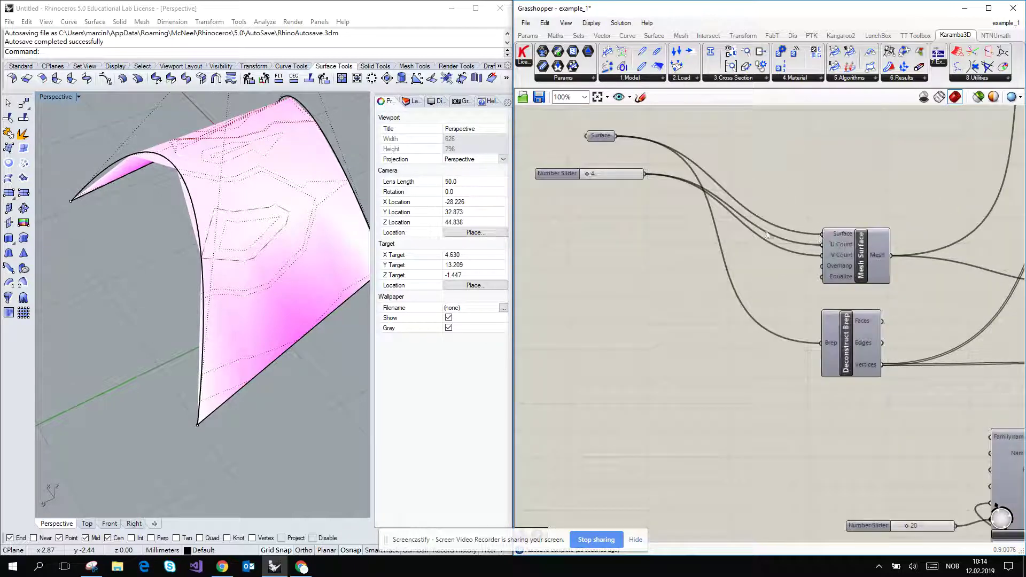
Move the Number Slider feeding Mesh Surface's U/V Count next to that component
left_click_drag(557, 173, 742, 291)
scroll(737, 248, "up", 2)
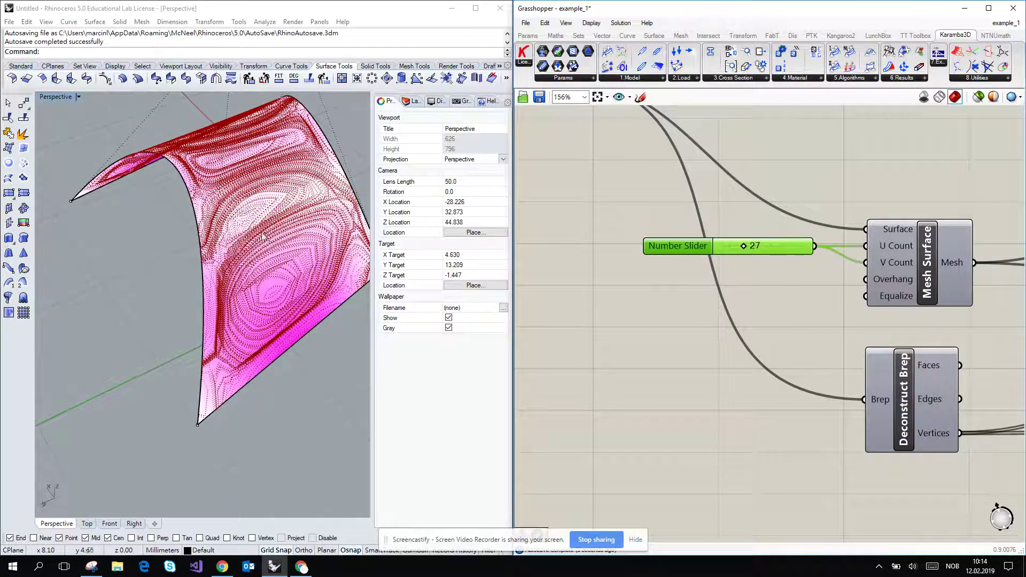